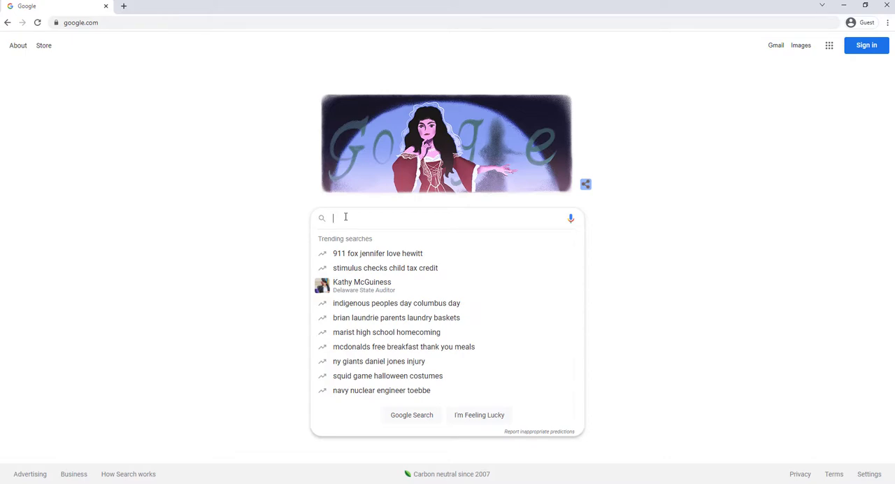
Search the web for "java jdk" and open Oracle's Java Downloads page.
text(java jdk)
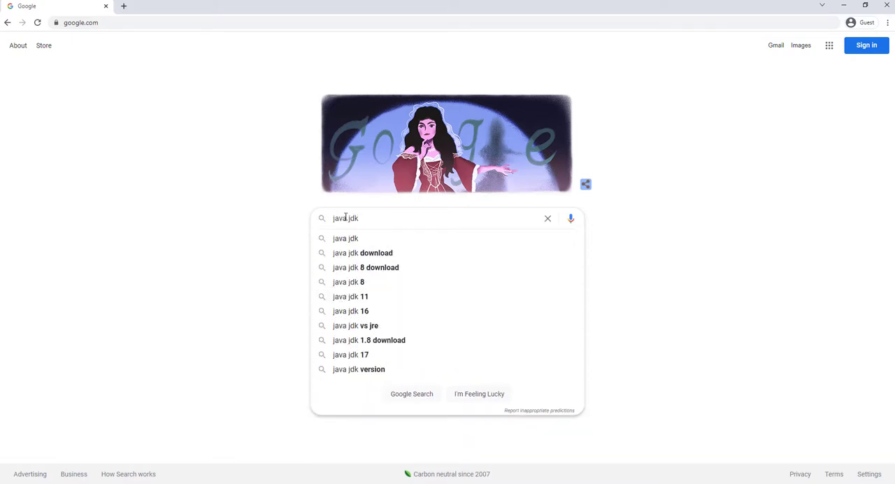
key(Return)
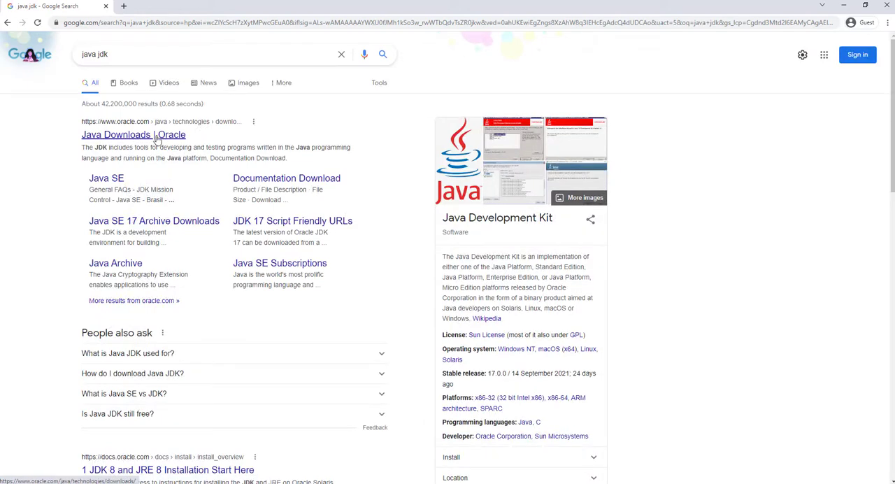
click(147, 139)
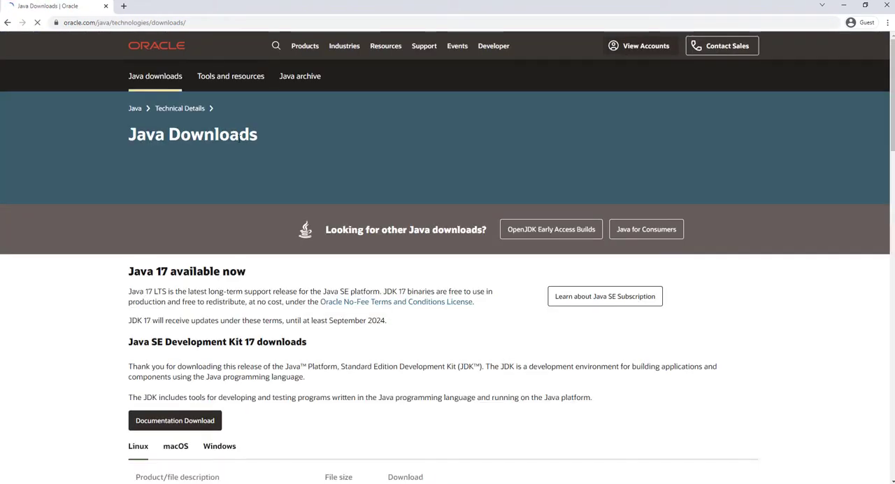
Download the Windows x64 Installer (jdk-17_windows-x64_bin.exe) for Java SE Development Kit 17.
scroll(185, 220, down, 1)
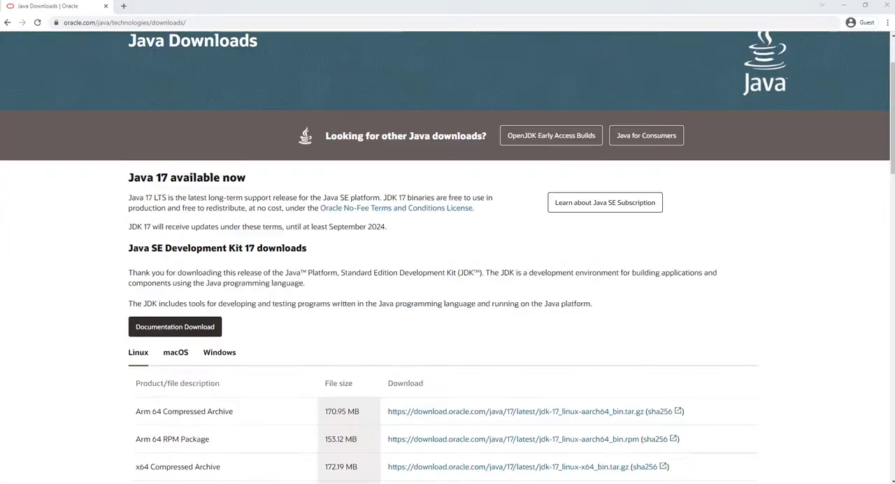
scroll(263, 239, down, 2)
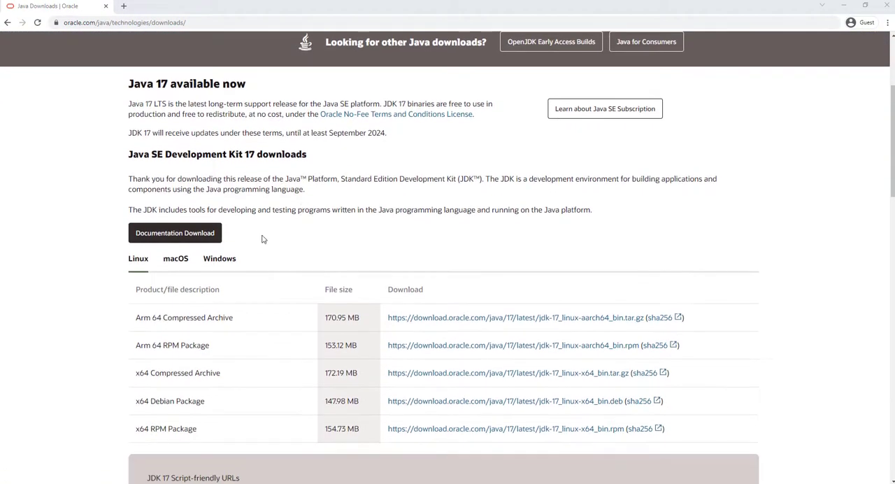
click(219, 260)
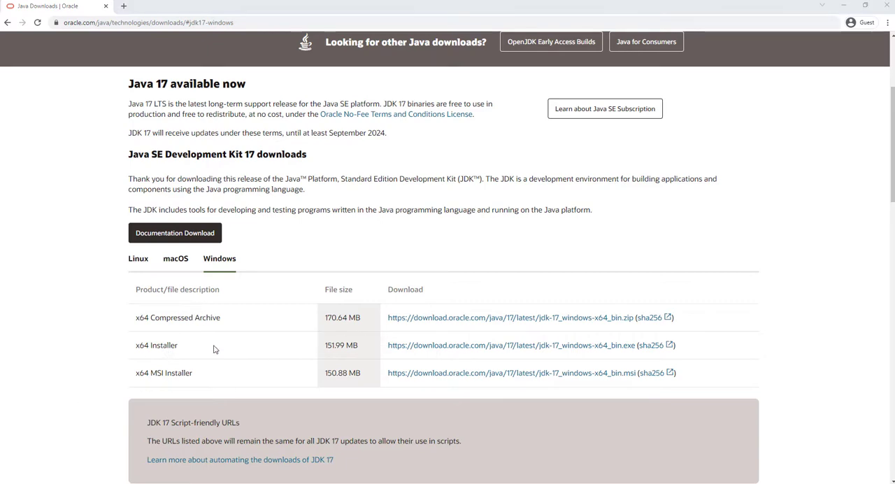
click(438, 348)
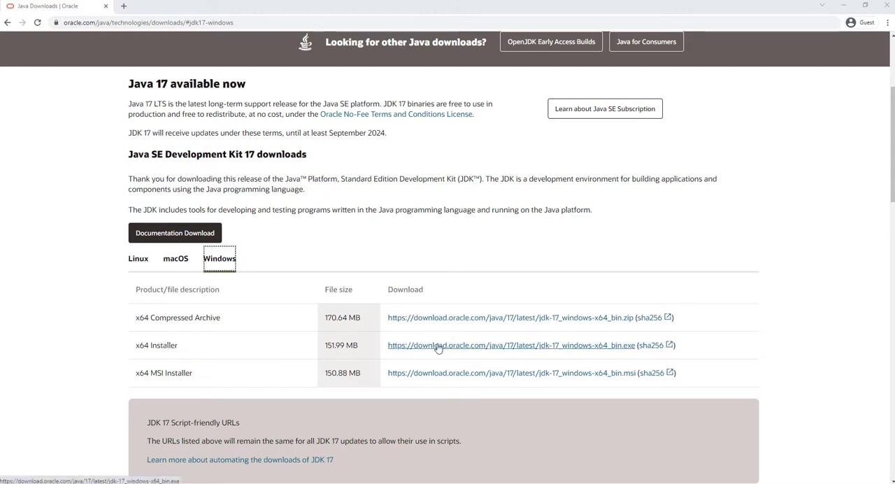
click(438, 345)
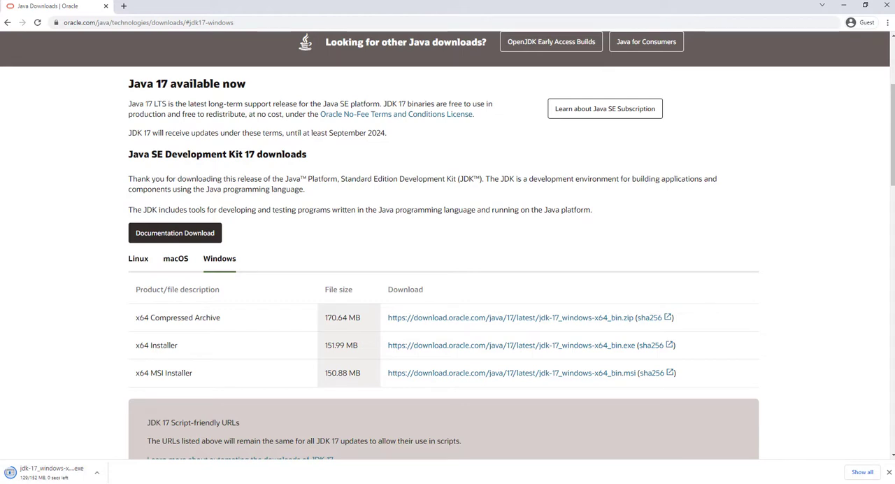
Run the downloaded JDK 17 installer, install to the default folder C:\Program Files\Java\jdk-17\, and close the wizard.
click(59, 474)
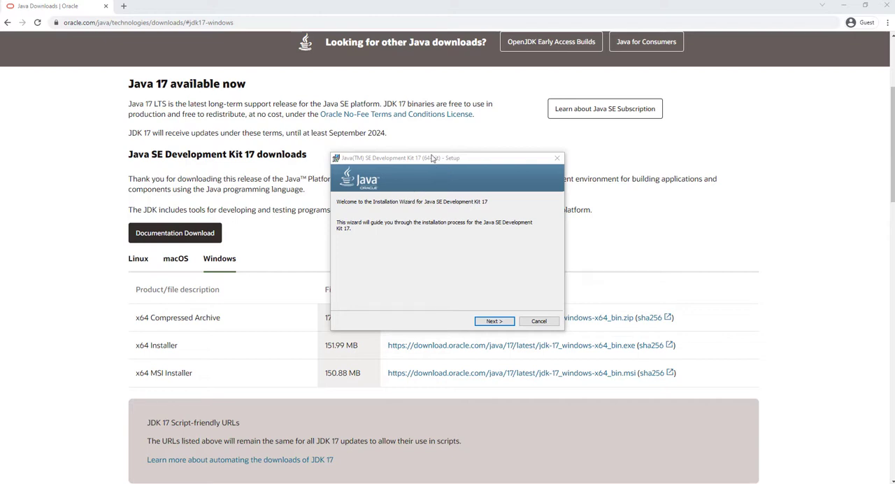
drag(414, 162, 375, 159)
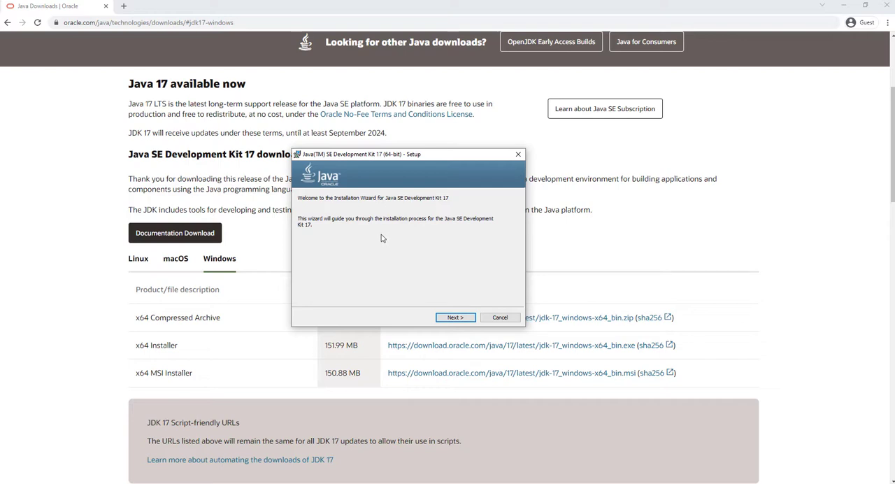
click(453, 317)
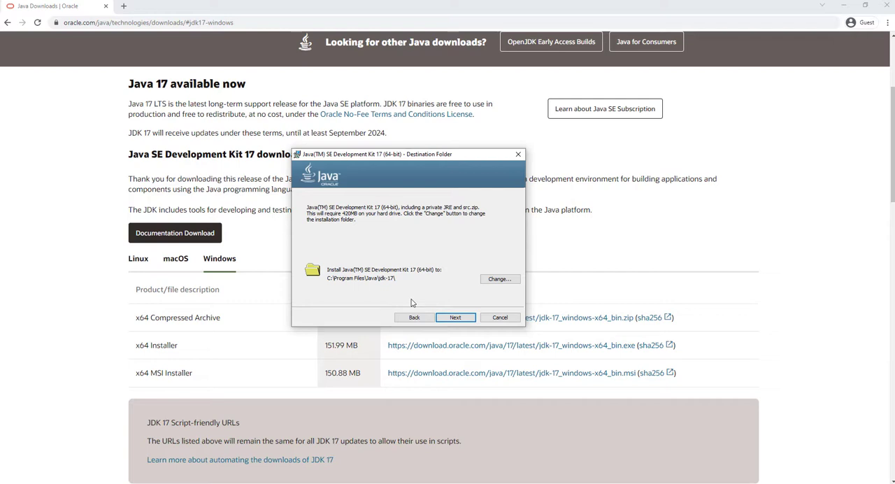
click(455, 317)
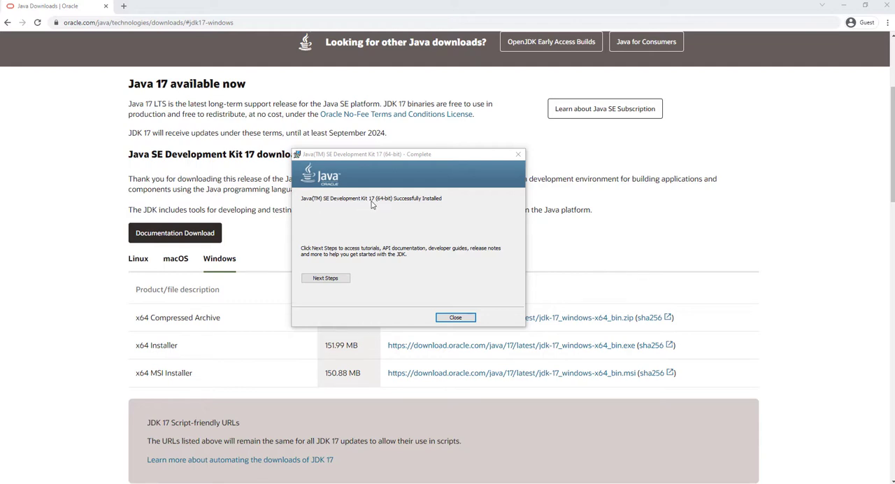
click(454, 318)
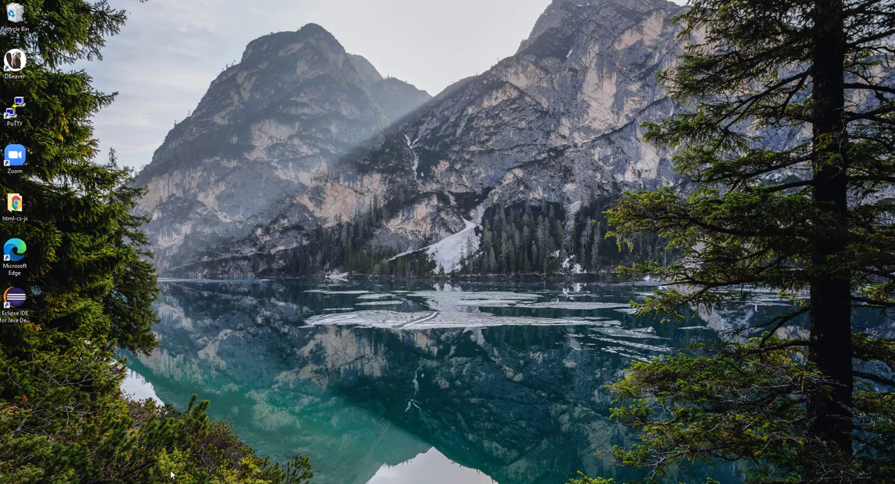
Open the JDK's bin folder, C:\Program Files\Java\jdk-17\bin, in File Explorer.
click(224, 483)
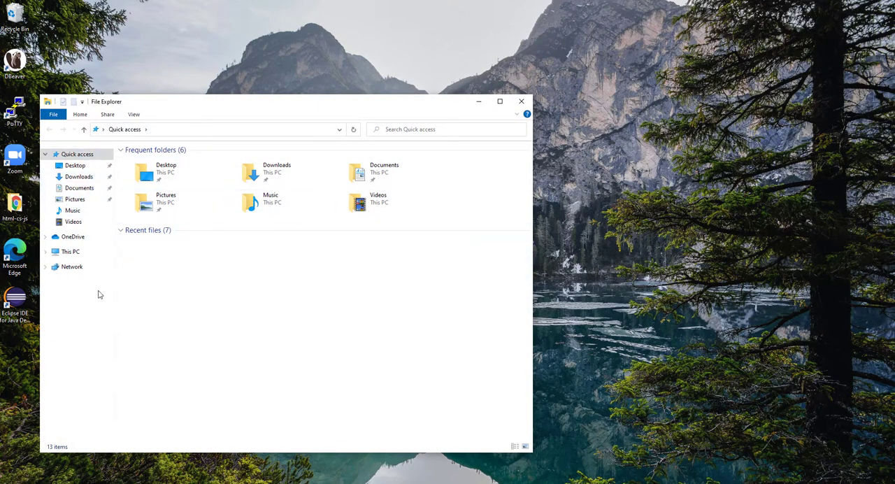
click(69, 253)
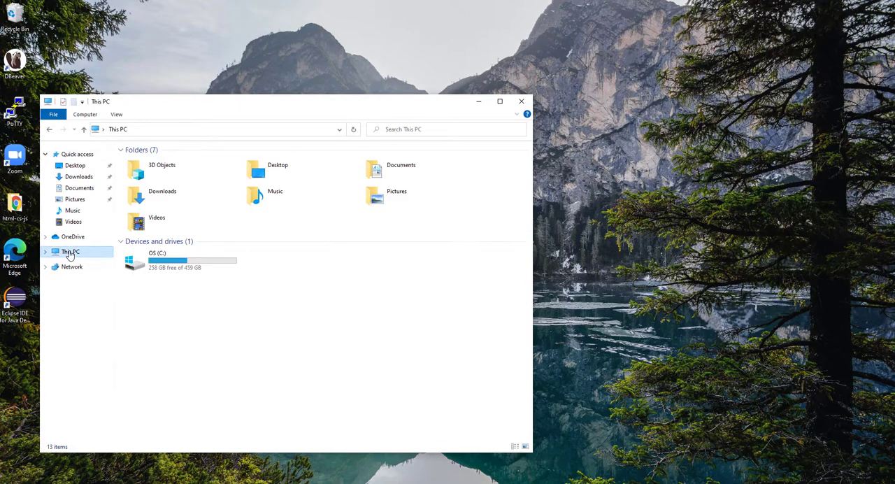
double_click(160, 262)
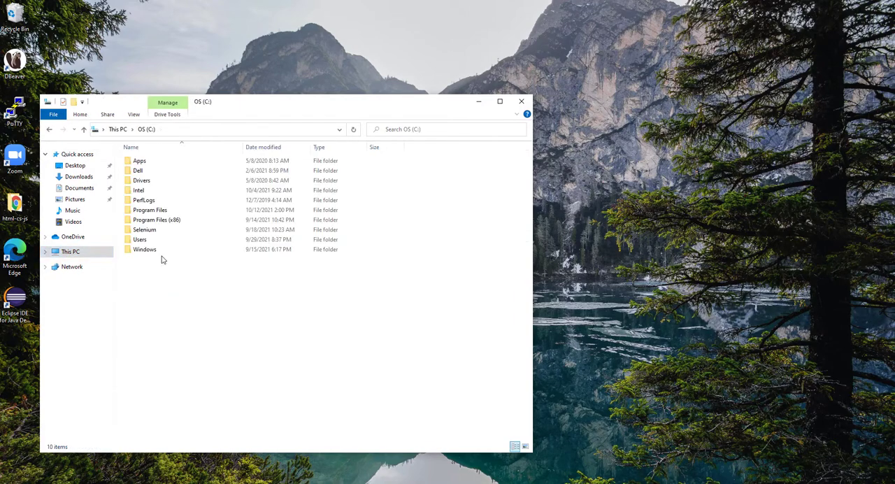
double_click(153, 210)
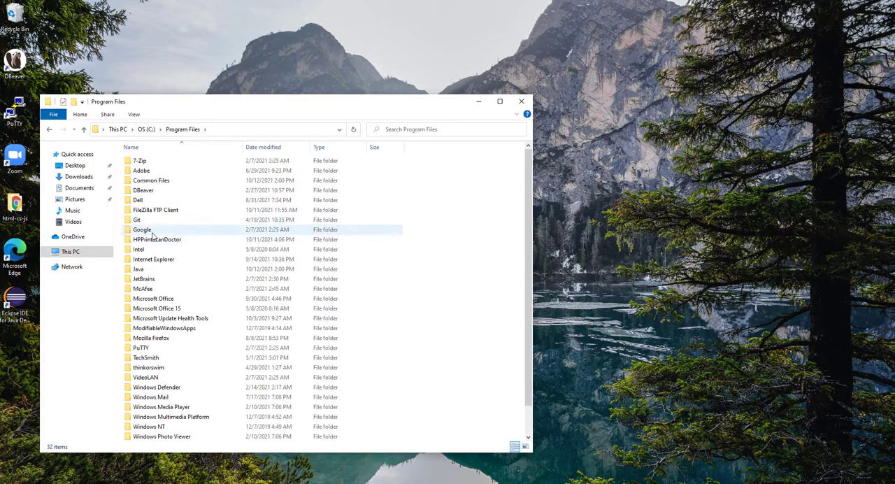
click(142, 271)
double_click(143, 271)
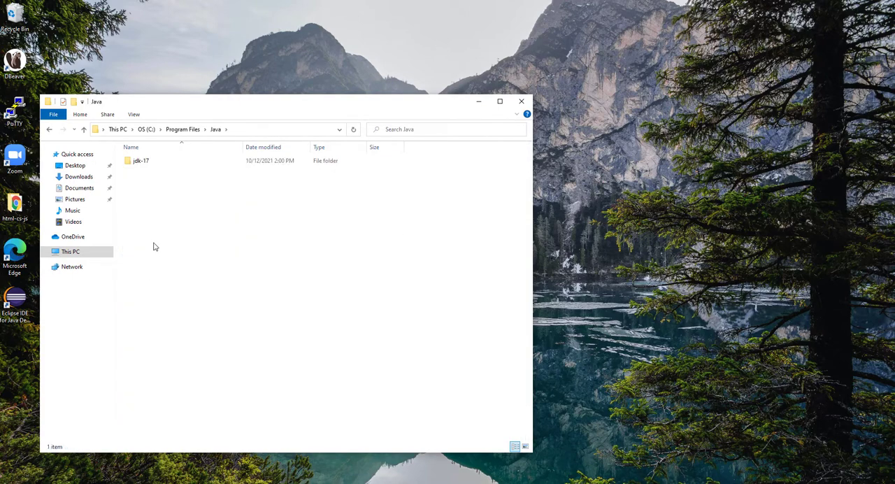
double_click(144, 163)
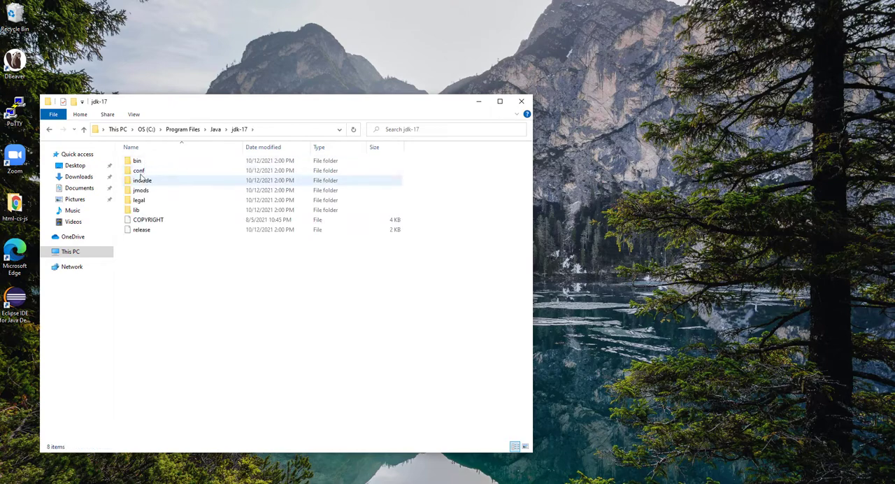
double_click(138, 161)
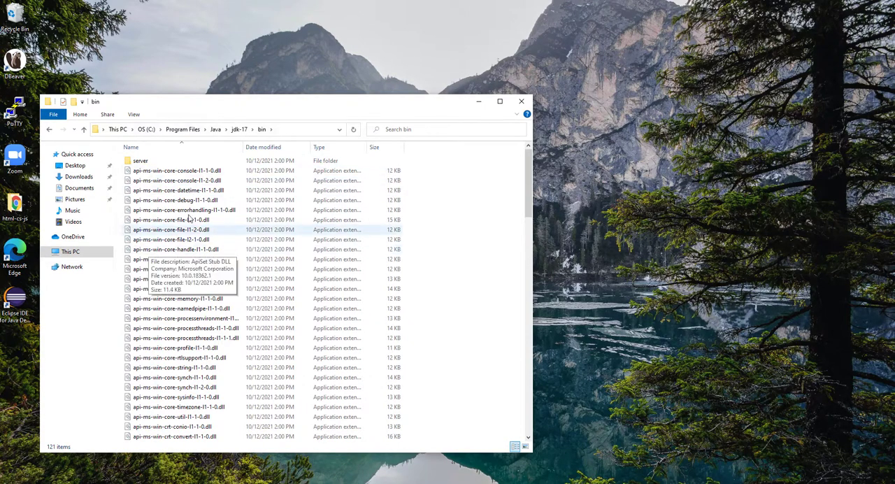
Copy the full path of the open JDK bin folder to the clipboard.
click(284, 132)
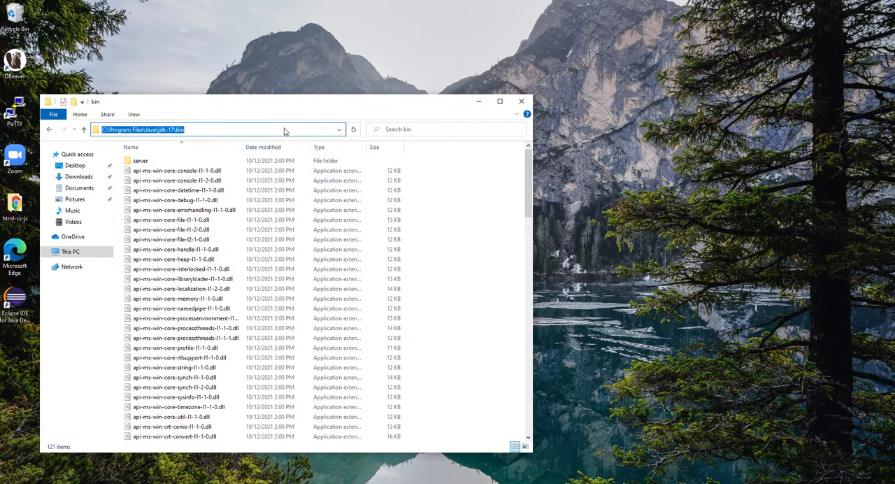
right_click(151, 129)
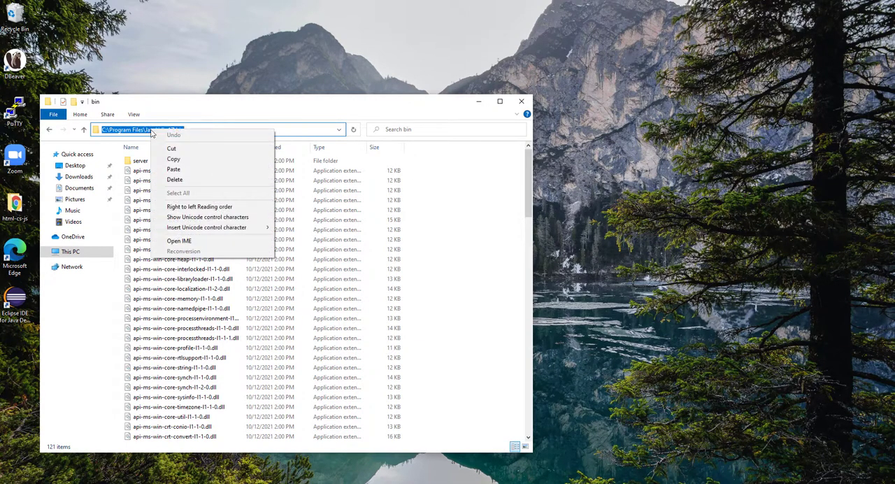
click(173, 160)
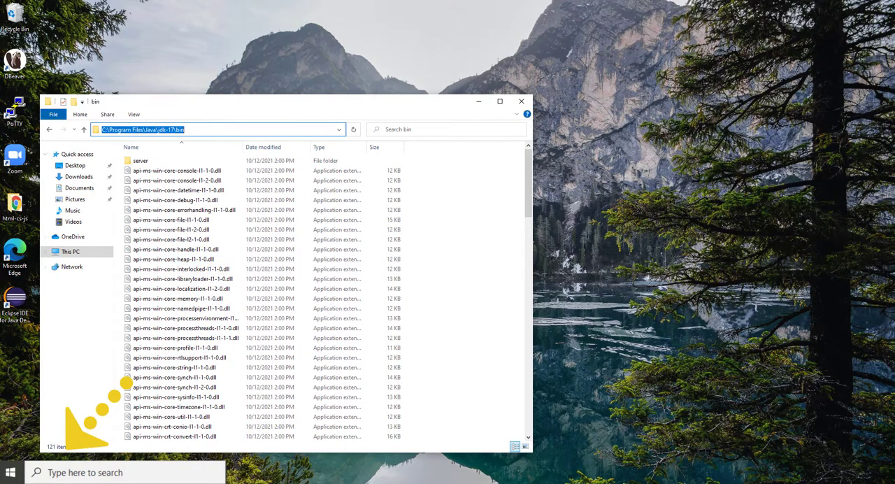
Search Windows for "environment", open the system environment variables settings, and bring up the Environment Variables dialog.
click(97, 472)
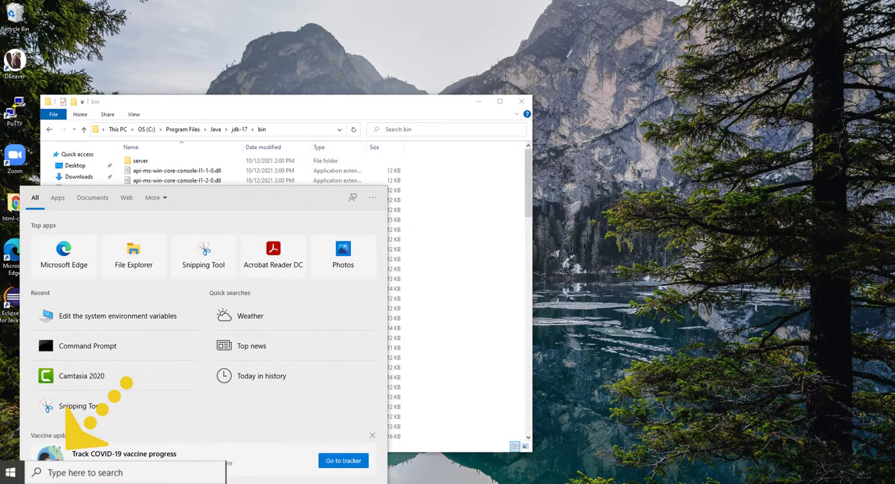
text(envir)
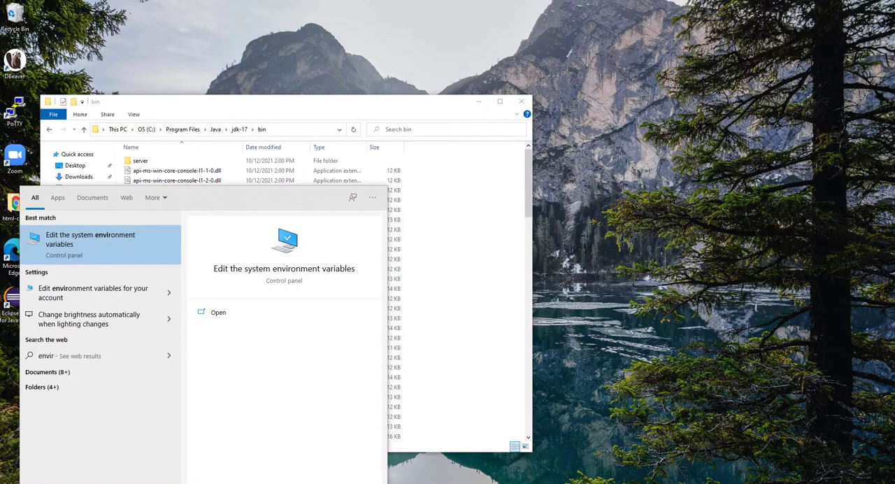
text(onment)
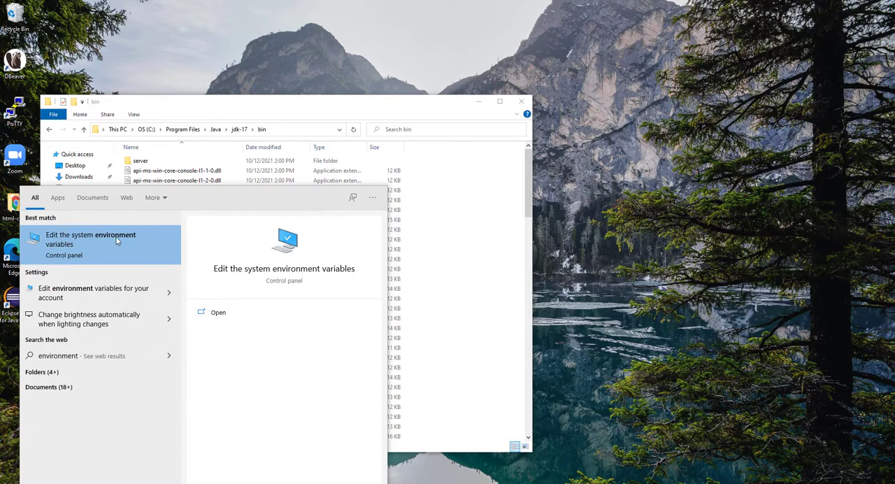
click(78, 242)
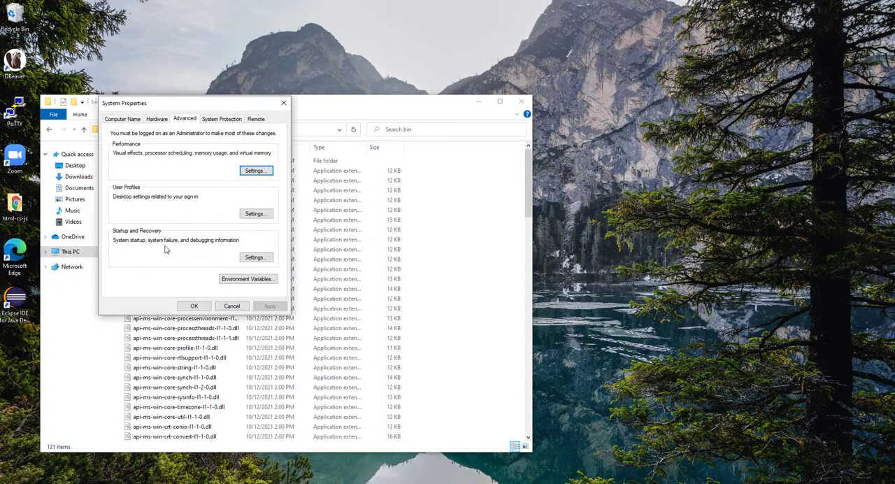
click(249, 279)
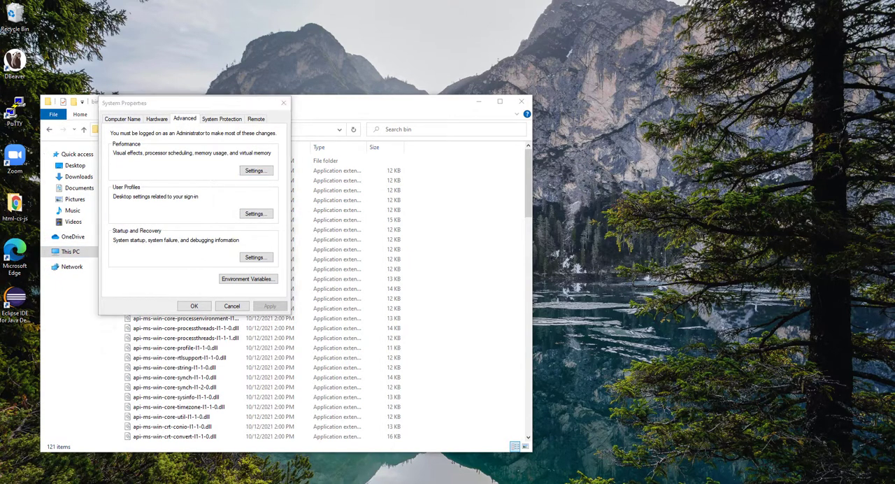
click(248, 279)
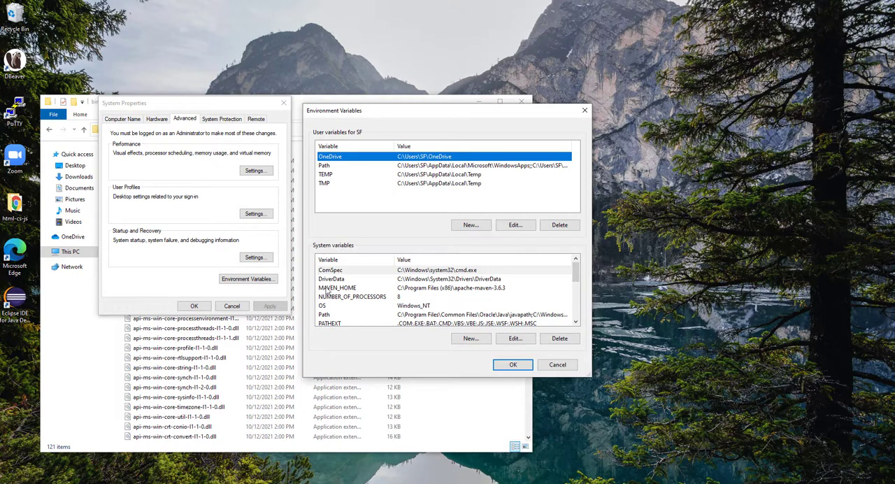
Add C:\Program Files\Java\jdk-17\bin as a new entry in the system Path variable and accept the edit.
click(325, 314)
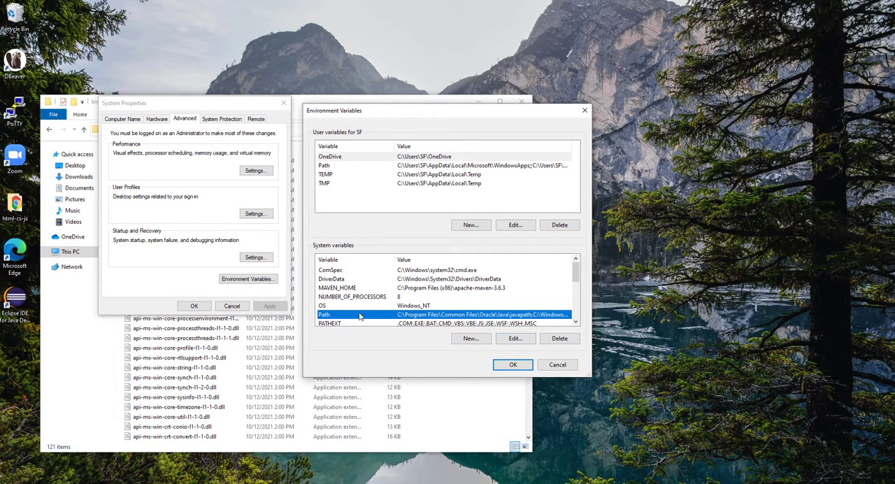
click(518, 342)
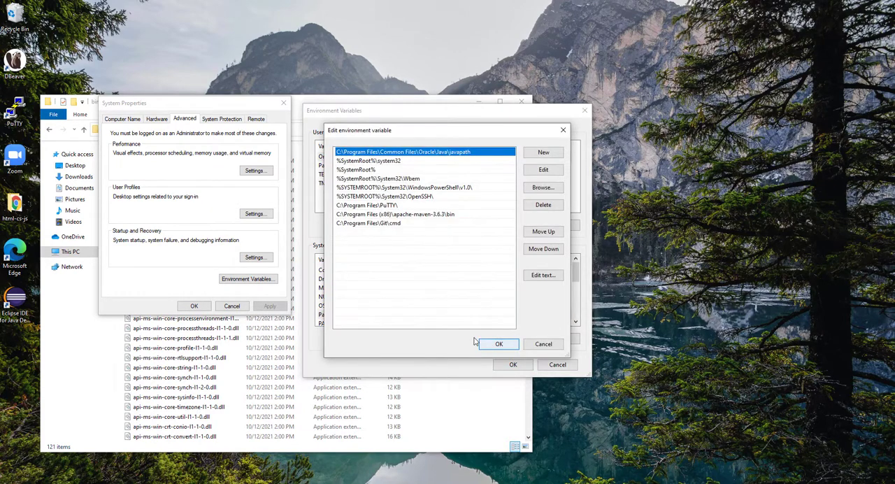
click(538, 152)
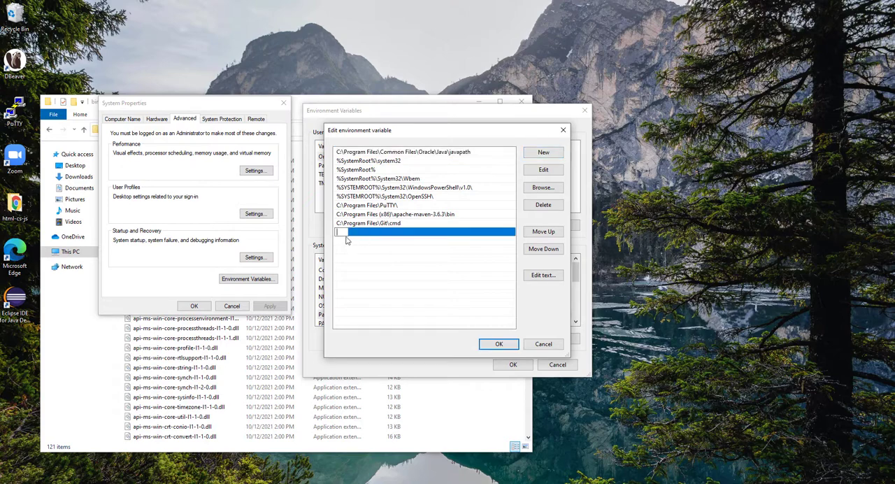
right_click(344, 232)
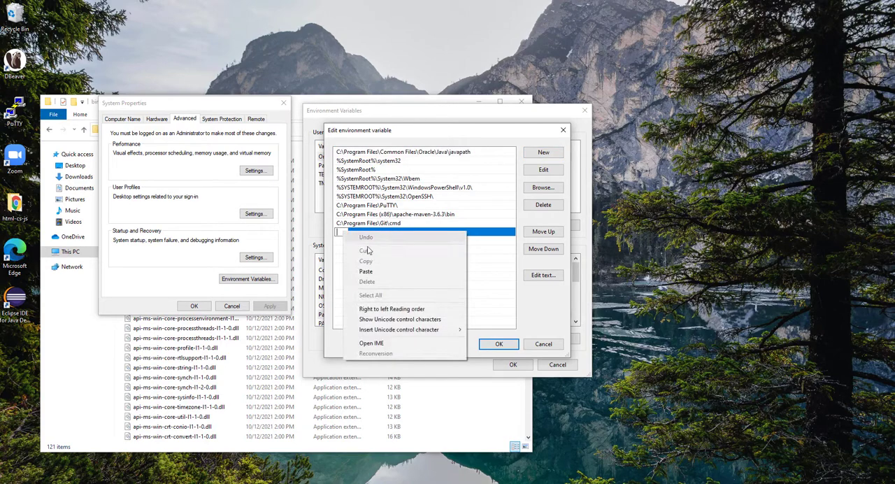
click(365, 272)
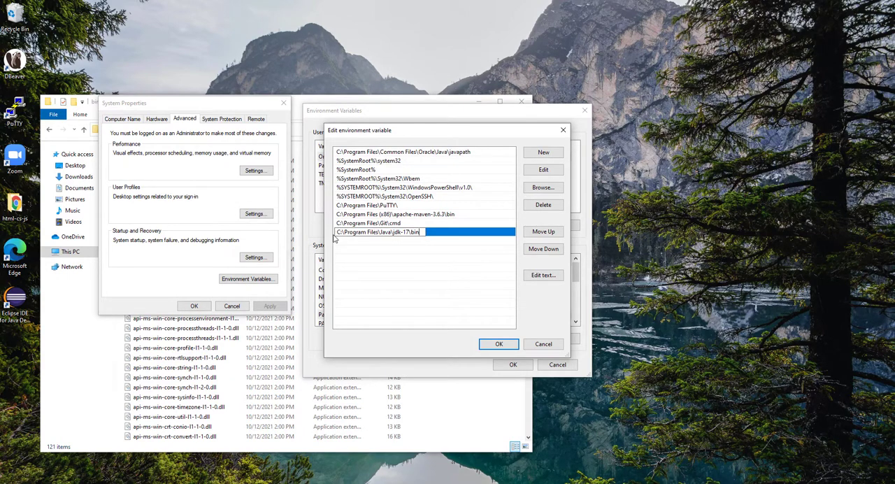
click(499, 343)
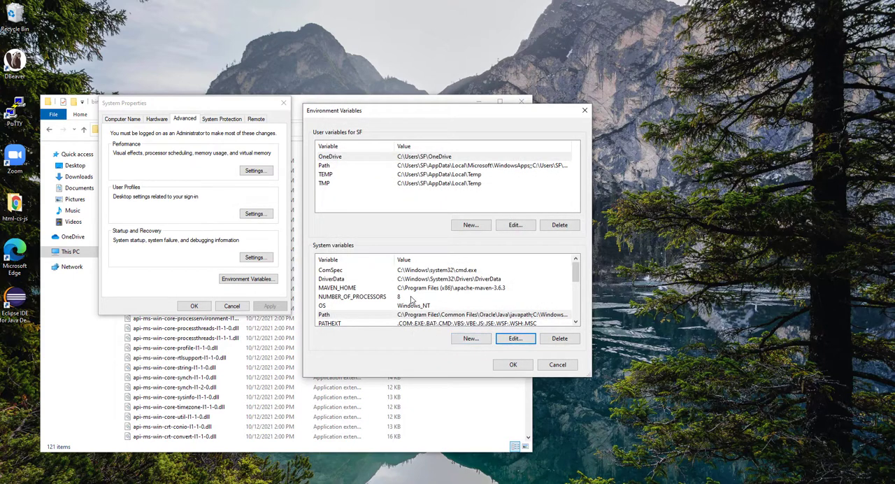
Start a new system variable and name it JAVA_HOME.
click(470, 339)
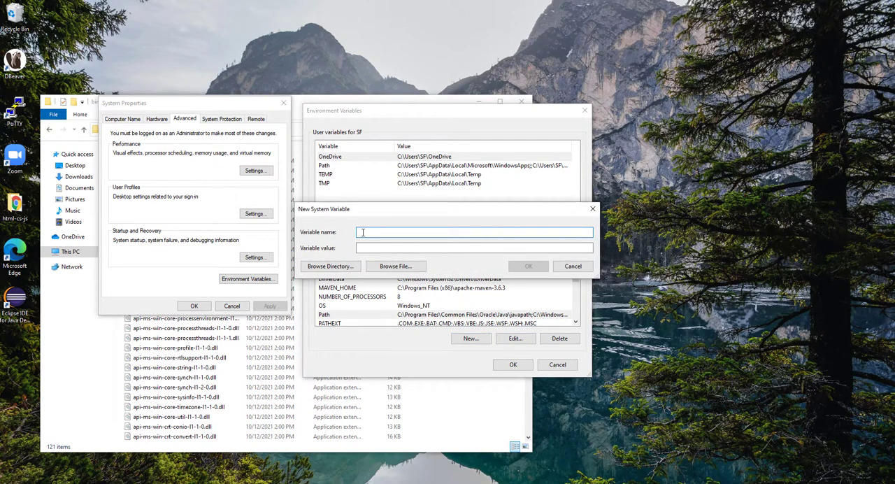
text(JAVA_HOME)
Paste the copied JDK path as the JAVA_HOME value, remove \bin so it reads C:\Program Files\Java\jdk-17, and accept the variable.
click(361, 250)
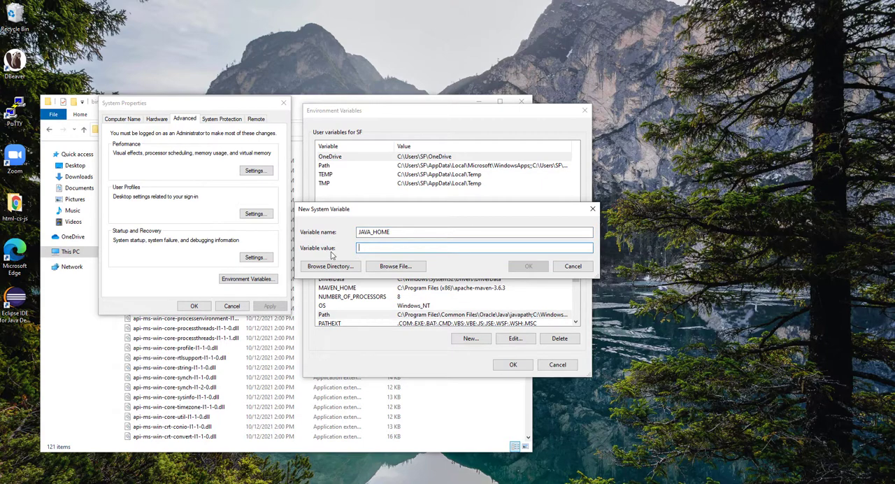
right_click(372, 247)
click(402, 286)
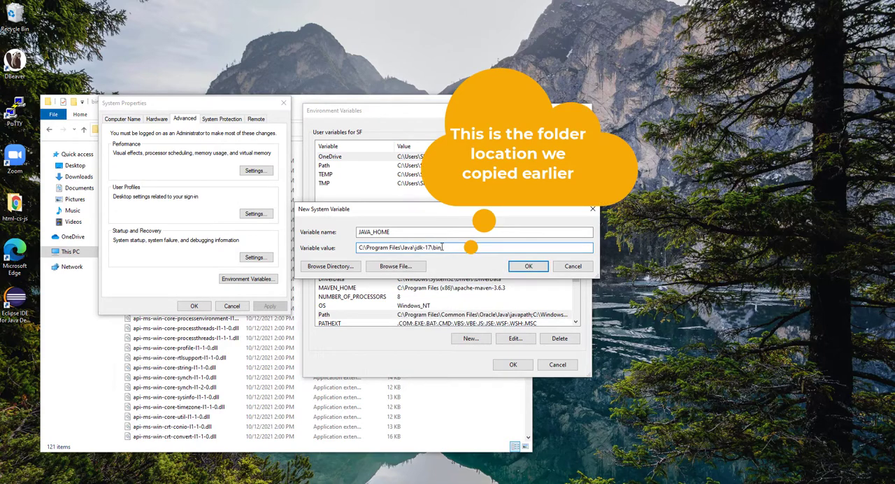
drag(442, 247, 432, 248)
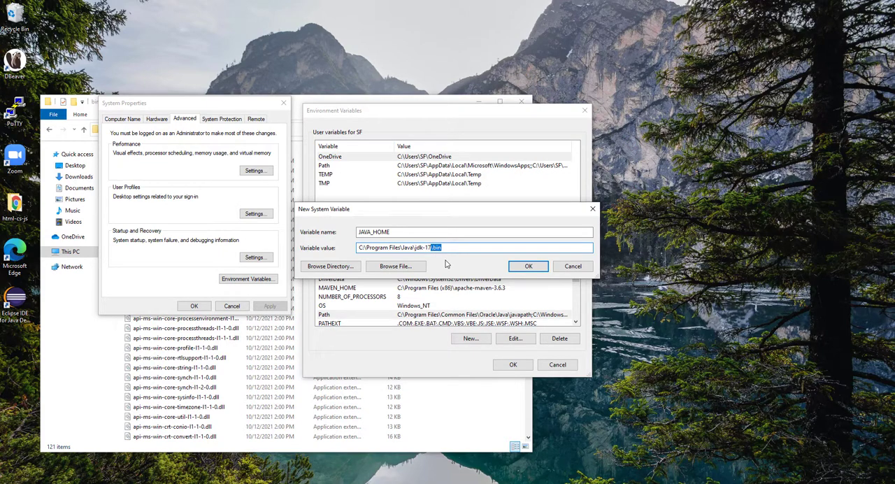
key(BackSpace)
drag(415, 247, 427, 247)
click(433, 248)
click(528, 268)
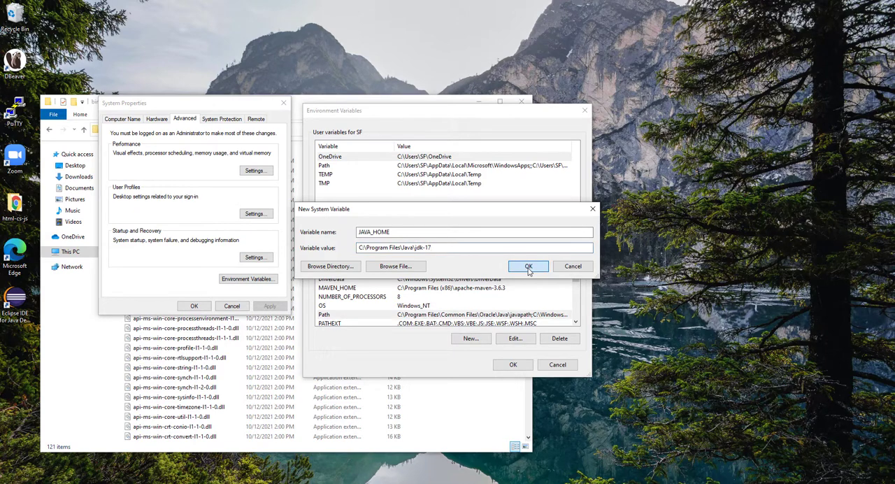
Accept the Environment Variables and System Properties dialogs, and close the File Explorer window showing the JDK bin folder.
click(512, 365)
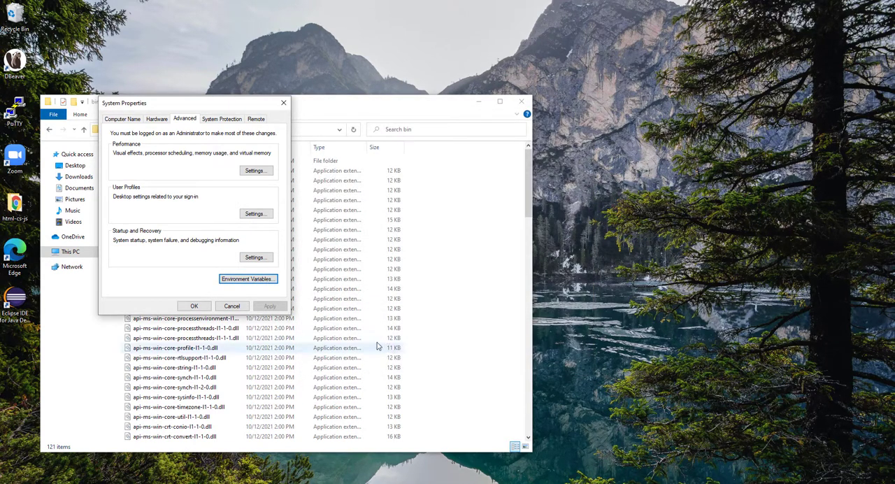
click(195, 306)
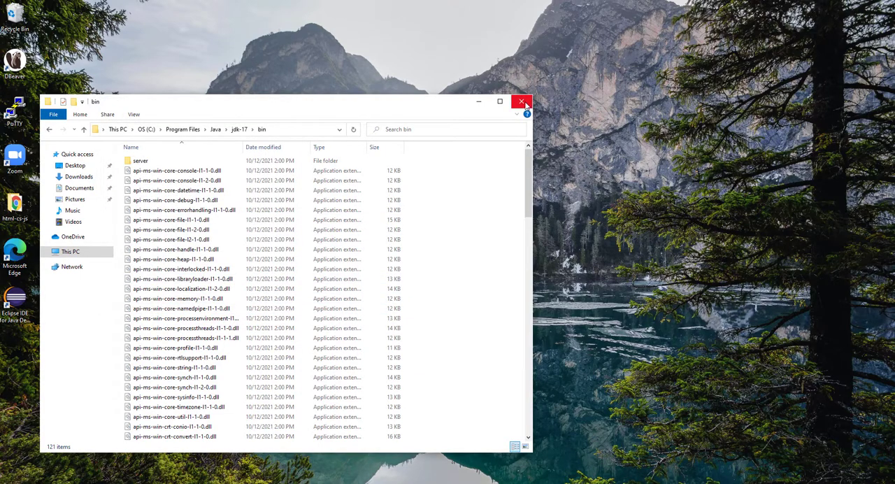
click(526, 104)
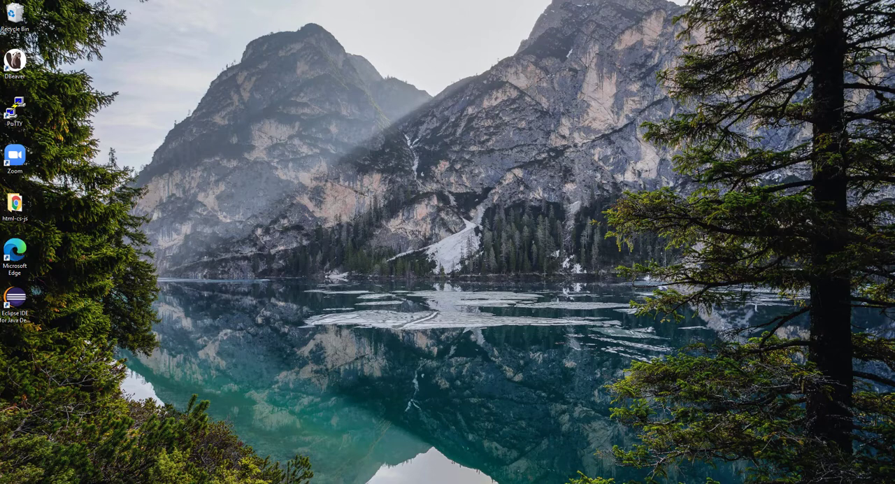
Find and open Command Prompt with a Windows search for "cmd", and check the installed Java version with java -version.
key(super)
text(cmd)
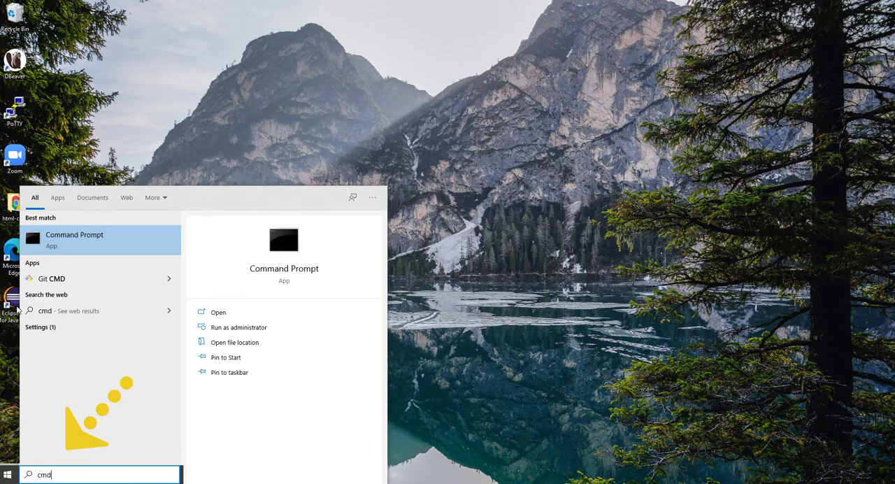
click(77, 238)
click(187, 156)
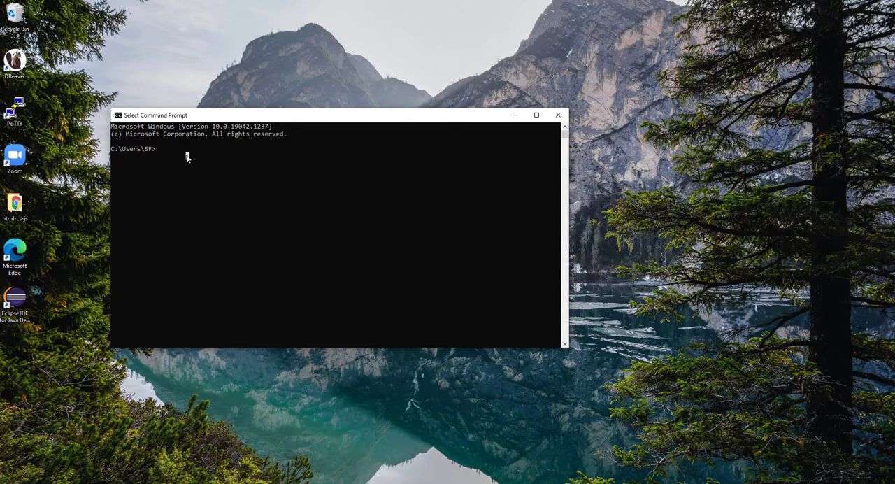
text(java -version)
key(Return)
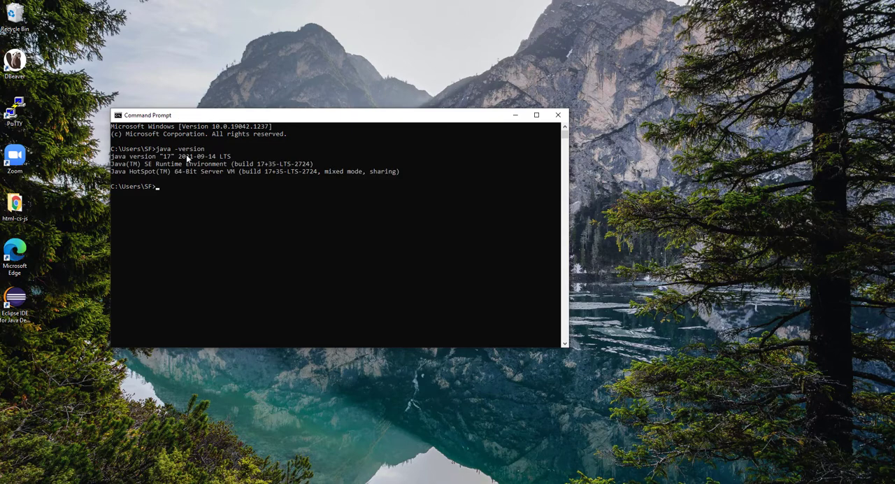
Check the Java compiler version with javac -version.
click(175, 196)
text(javac -version)
key(Return)
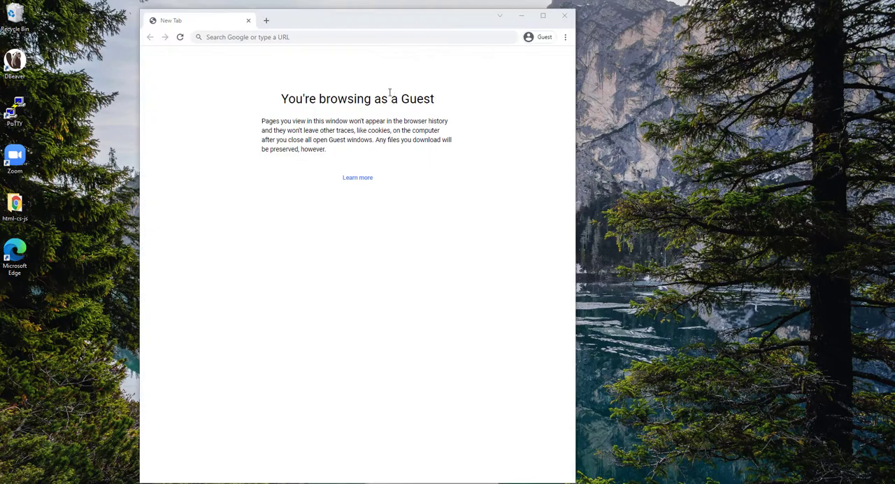
Maximize the Chrome guest window, go to google.com, and search for "eclipse download".
double_click(339, 26)
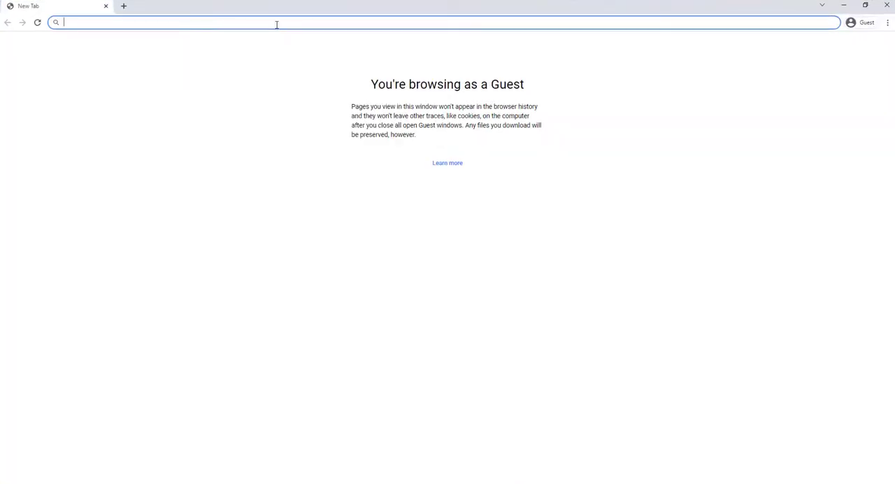
text(google.com)
key(Return)
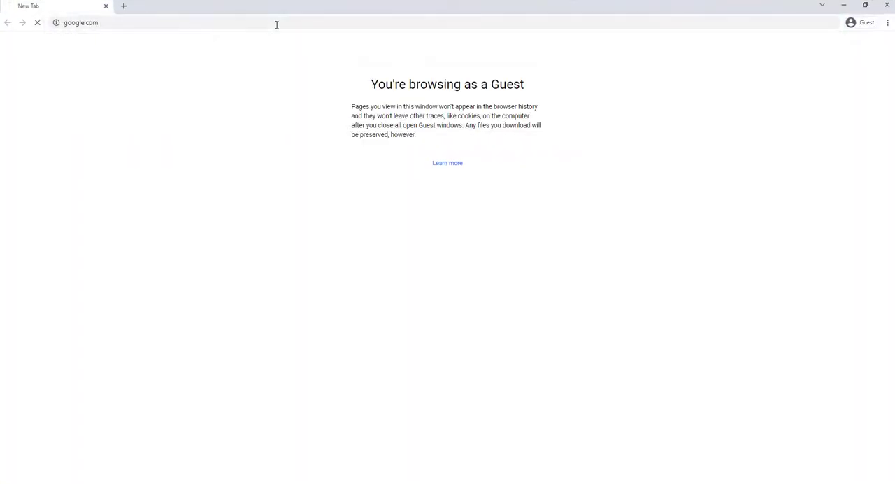
click(361, 214)
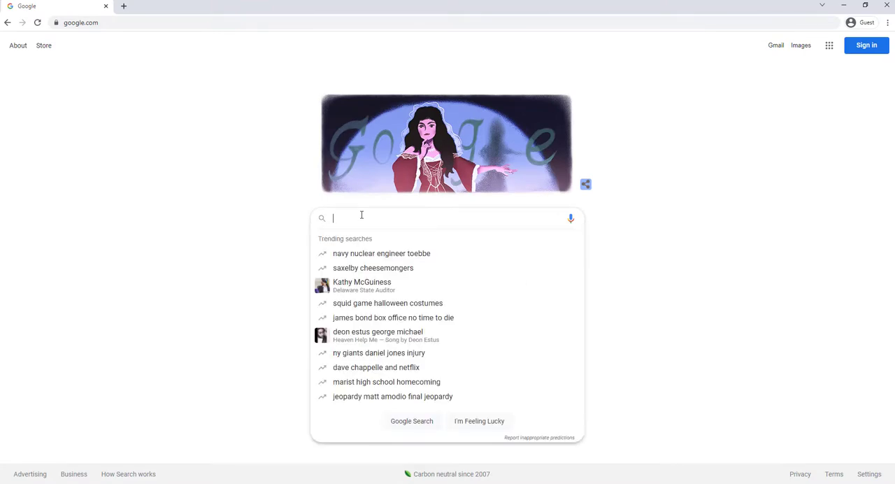
text(eclipse d)
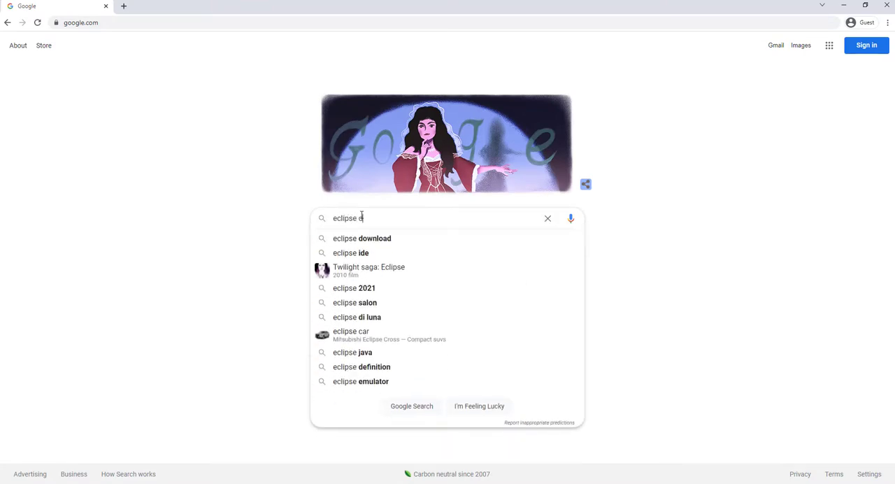
text(ownload)
key(Return)
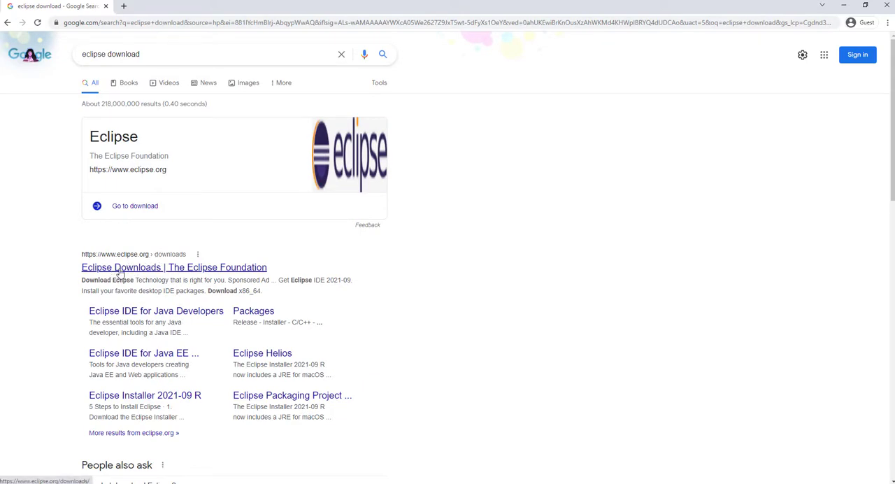
Open the Eclipse Downloads page from the results and download the x86_64 installer, eclipse-inst-jre-win64.exe.
click(120, 272)
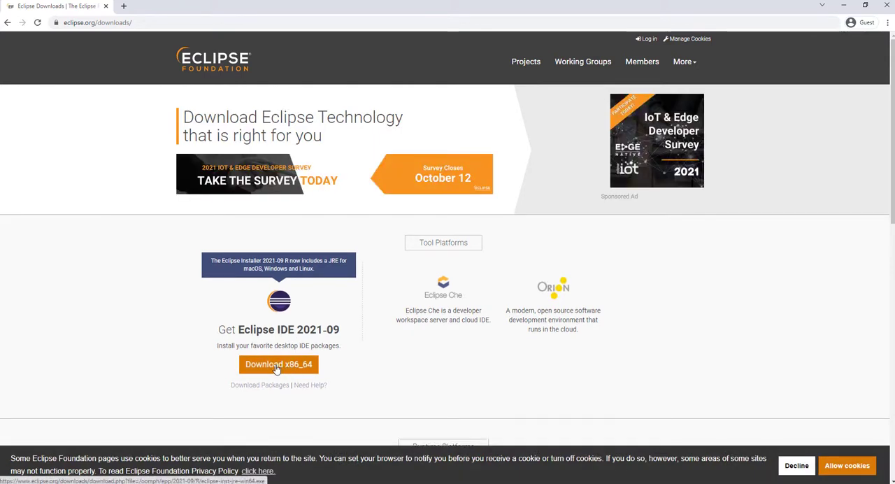
click(276, 364)
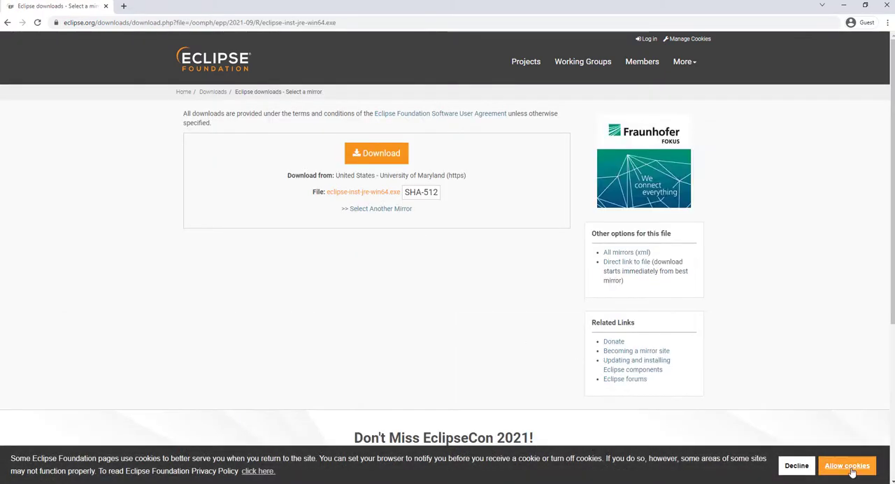
click(391, 164)
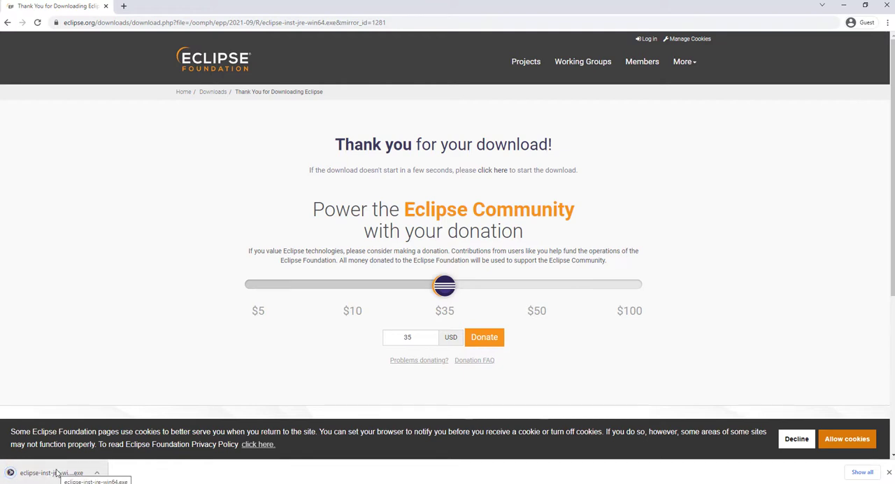
Run the downloaded Eclipse installer and allow cookies on the Eclipse download page.
click(57, 472)
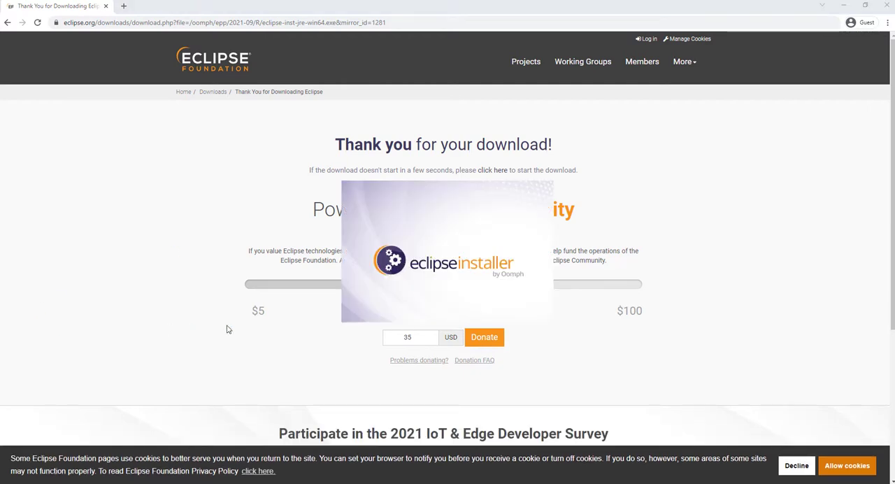
click(832, 467)
click(832, 467)
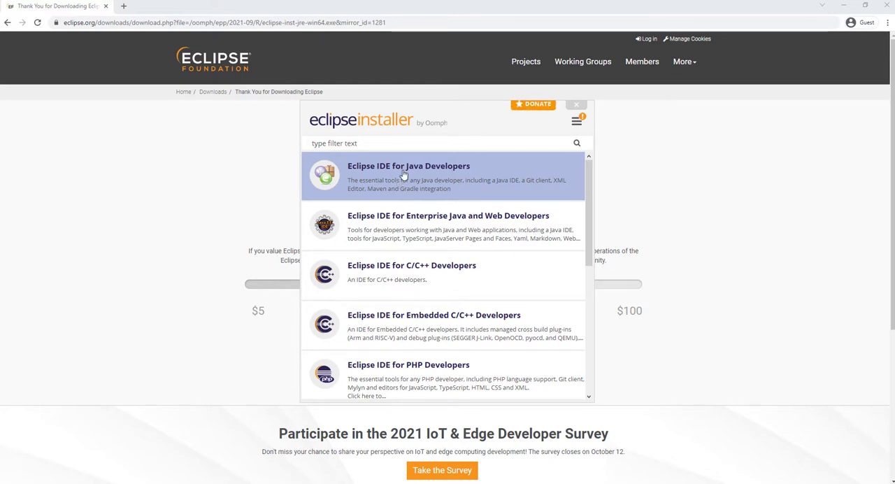
Install Eclipse IDE for Java Developers with the jdk-17 VM and default installation folder, accepting the Eclipse Foundation Software User Agreement.
click(403, 174)
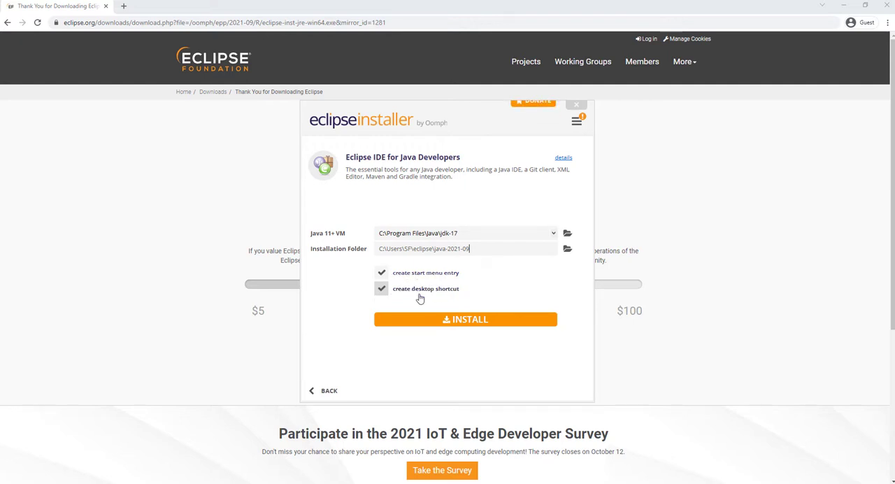
click(447, 321)
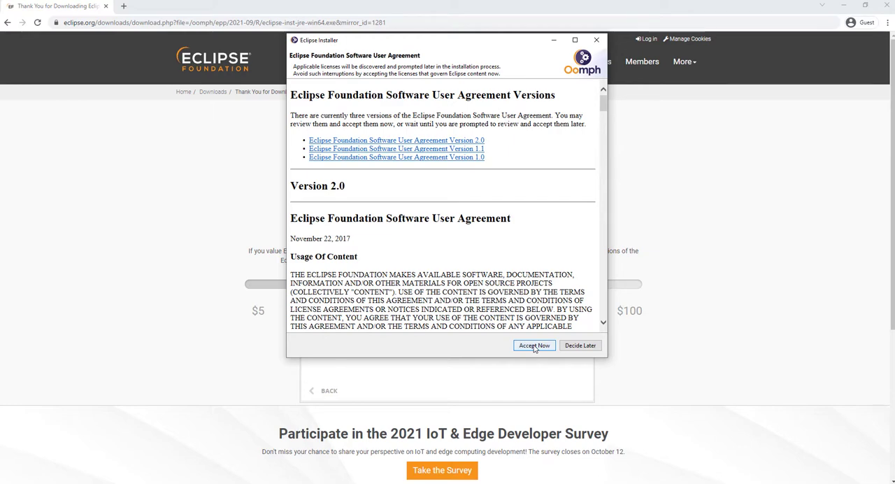
click(534, 345)
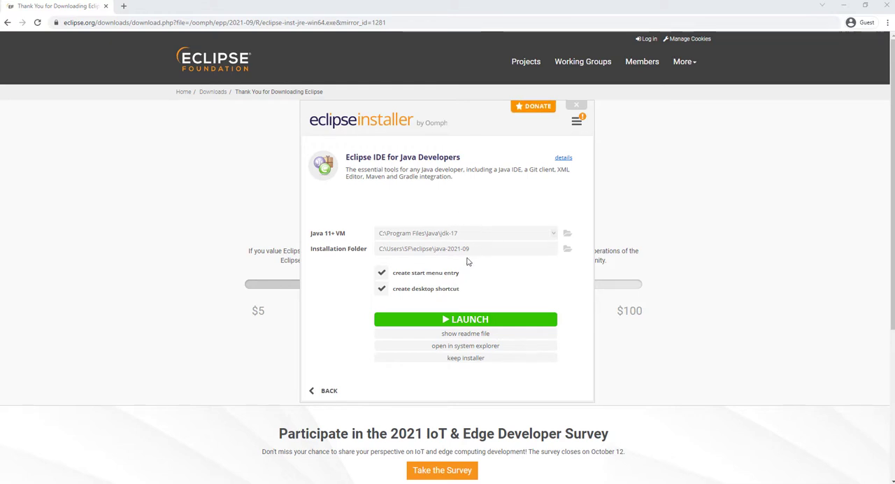
Launch Eclipse from the installer using the suggested eclipse-workspace folder, set as the default so it is not asked again.
click(468, 320)
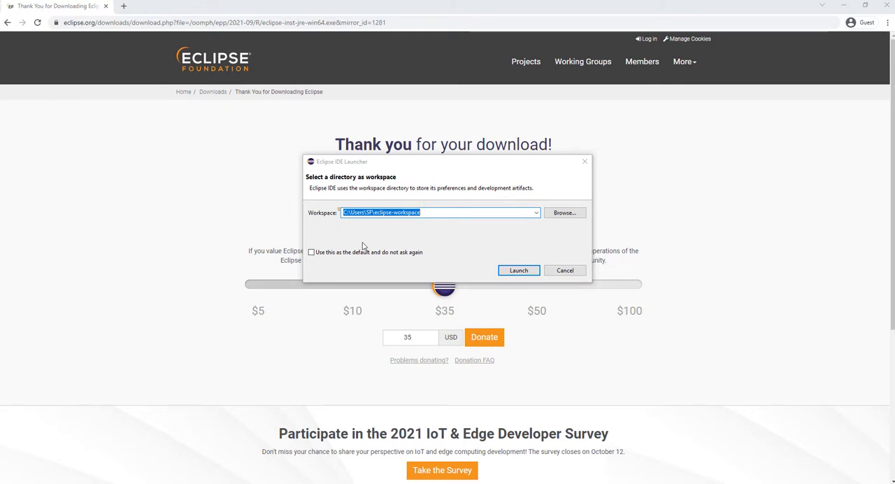
click(312, 253)
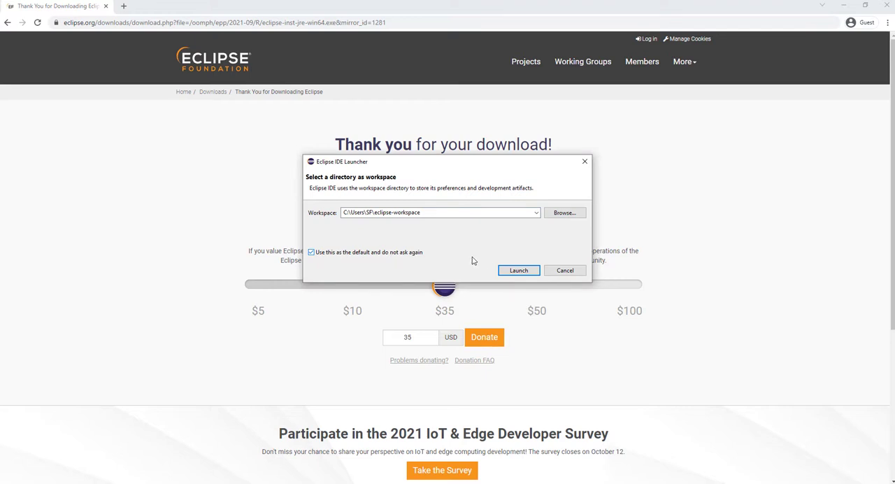
click(521, 271)
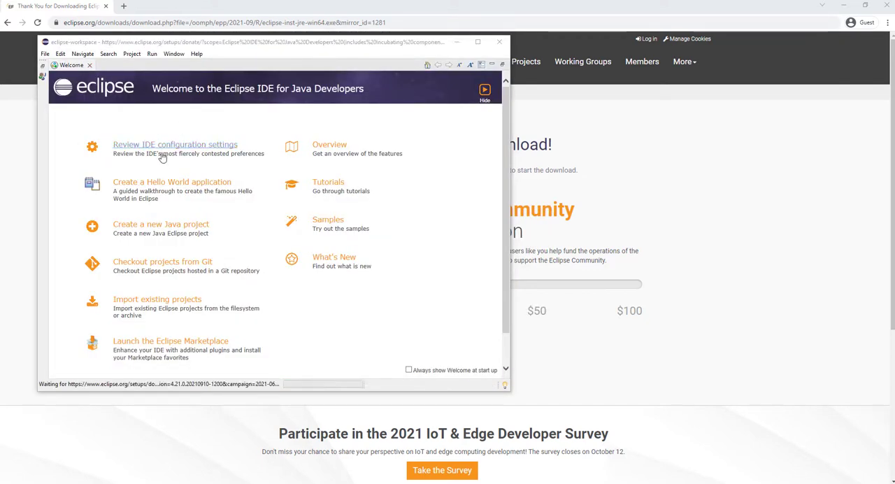
Maximize the Eclipse window and close the Welcome page.
drag(214, 44, 278, 46)
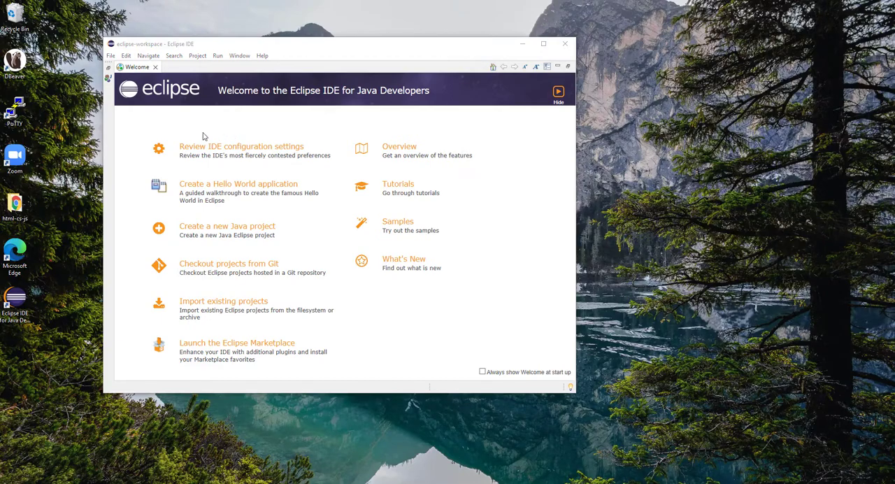
drag(240, 44, 239, 0)
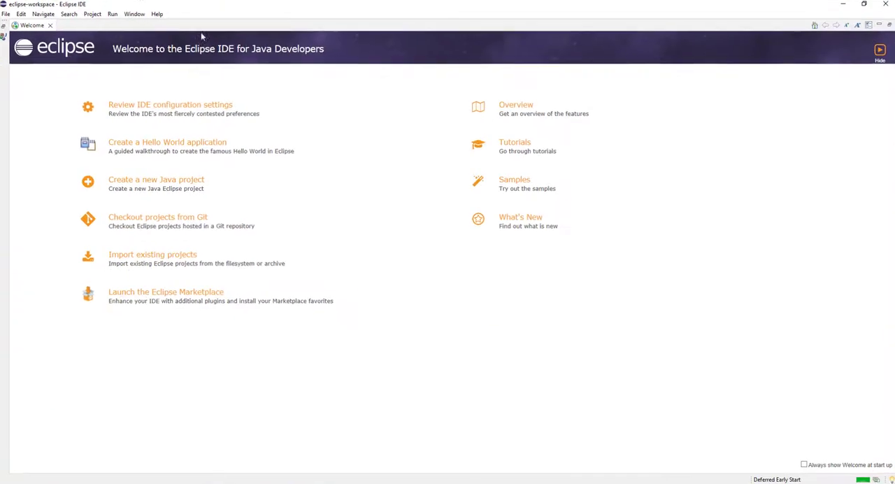
click(48, 25)
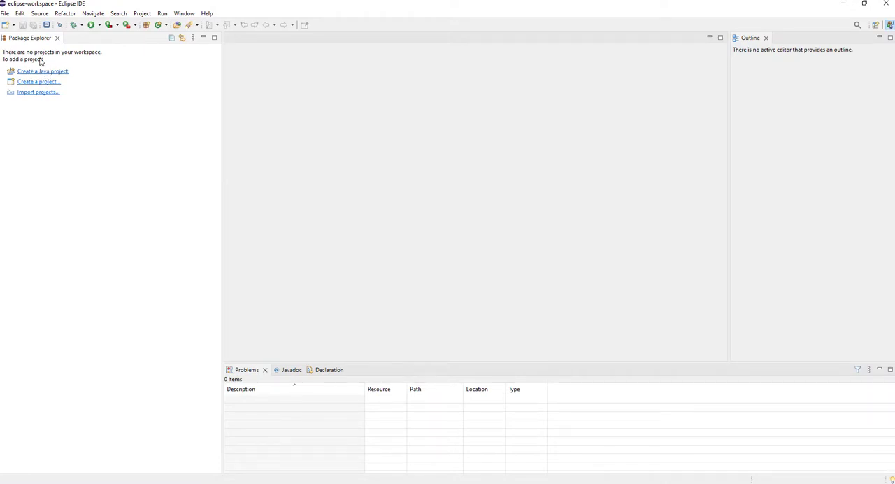
Create a Java project named projectone in the default location with the JavaSE-16 execution environment and default build settings.
click(5, 15)
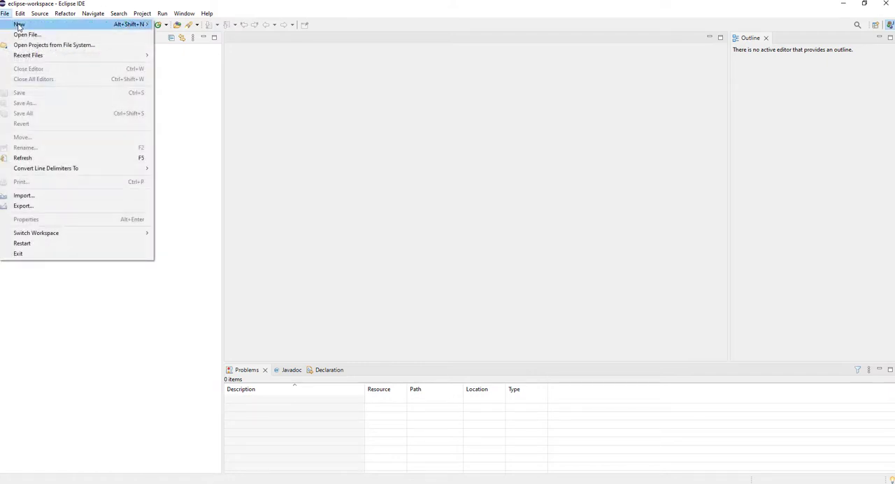
mouse_move(42, 24)
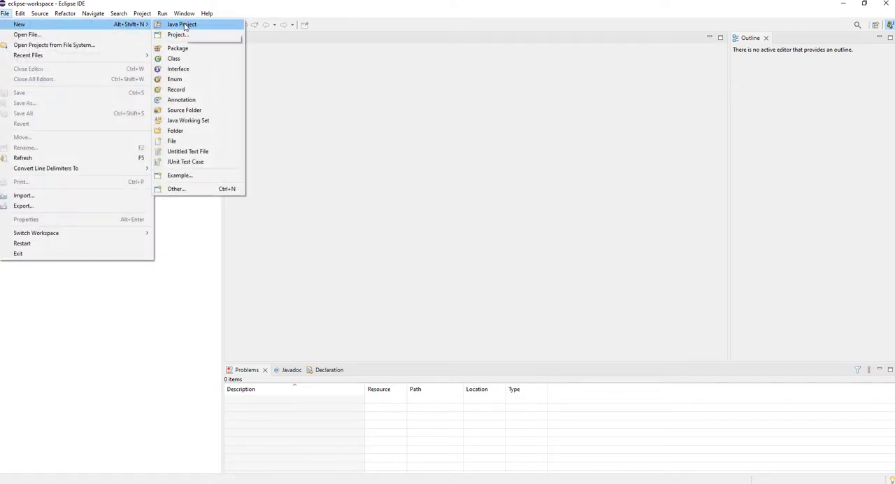
click(182, 26)
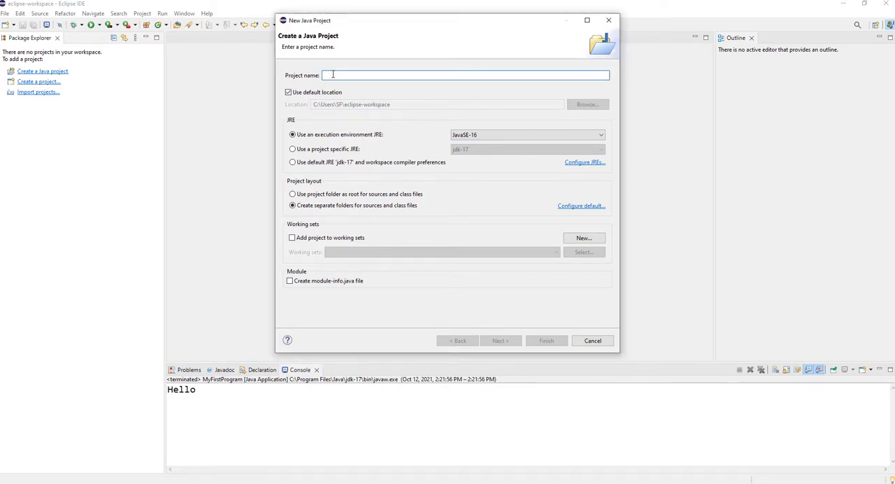
text(projectone)
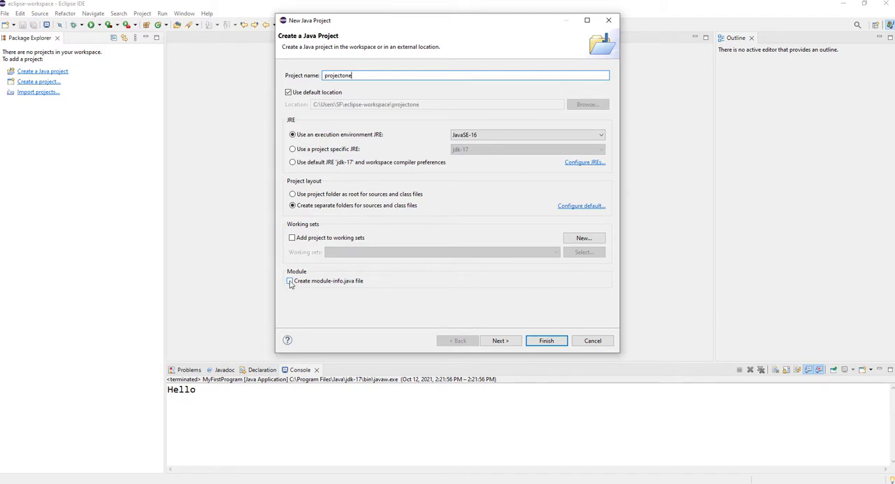
click(498, 343)
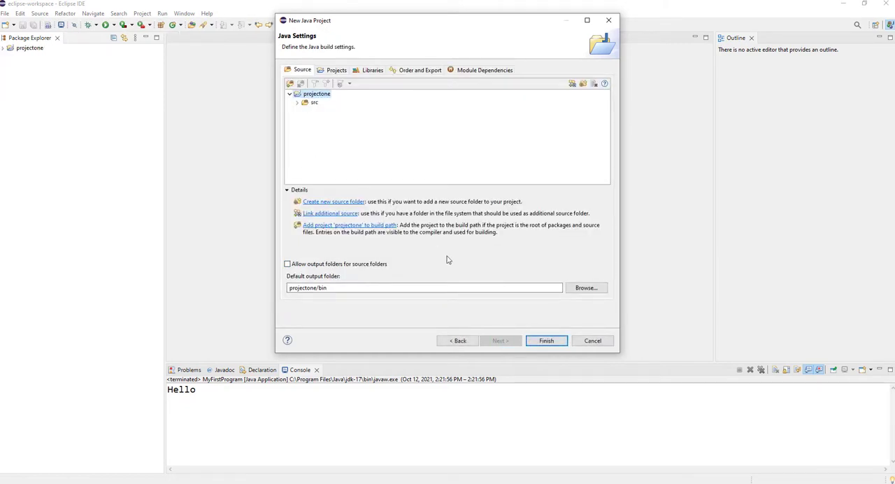
click(546, 341)
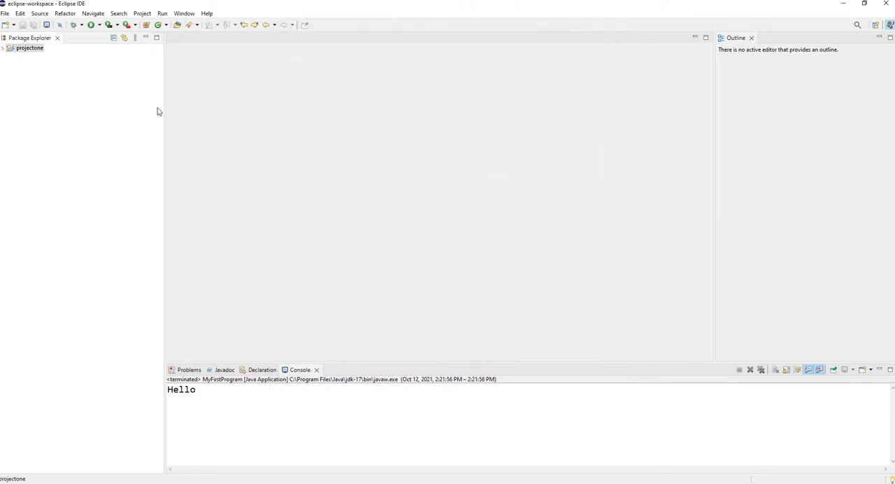
Create a public class named MyFirstProgram in the projectone package with a public static void main(String[] args) method stub.
click(4, 48)
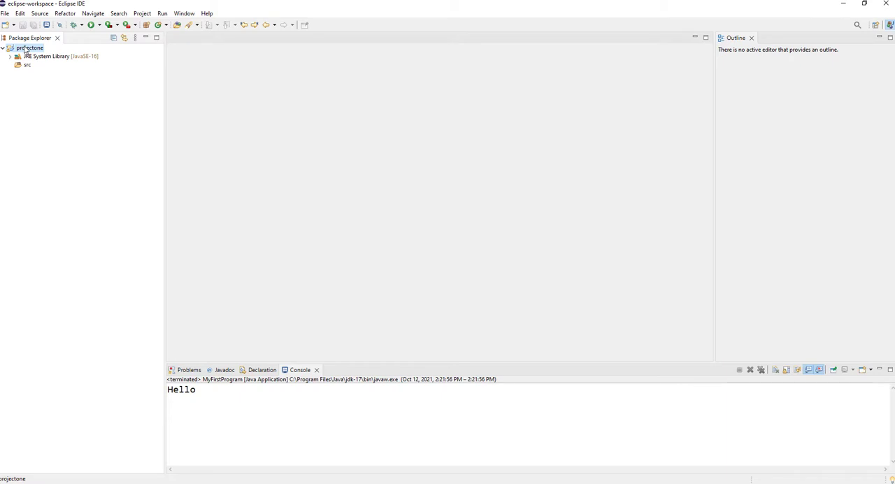
right_click(23, 46)
mouse_move(43, 53)
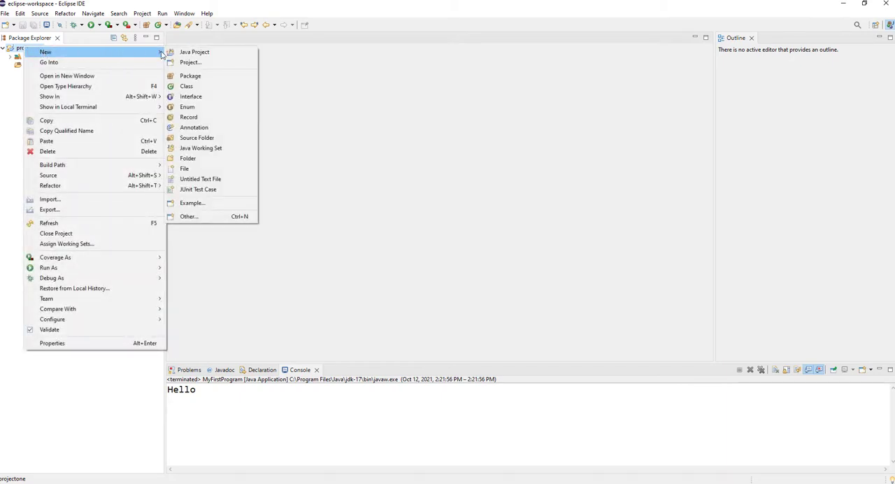
click(184, 87)
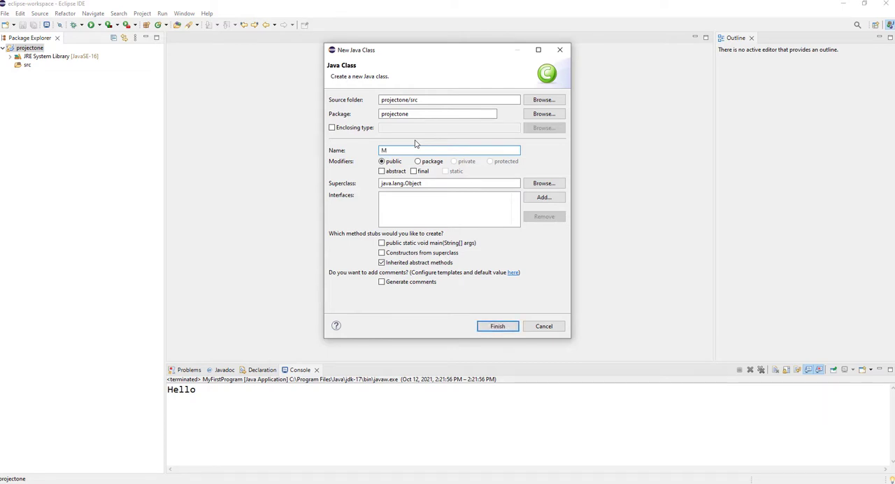
text(irstProgram)
drag(382, 150, 425, 150)
click(387, 151)
drag(382, 150, 427, 151)
click(382, 243)
click(494, 327)
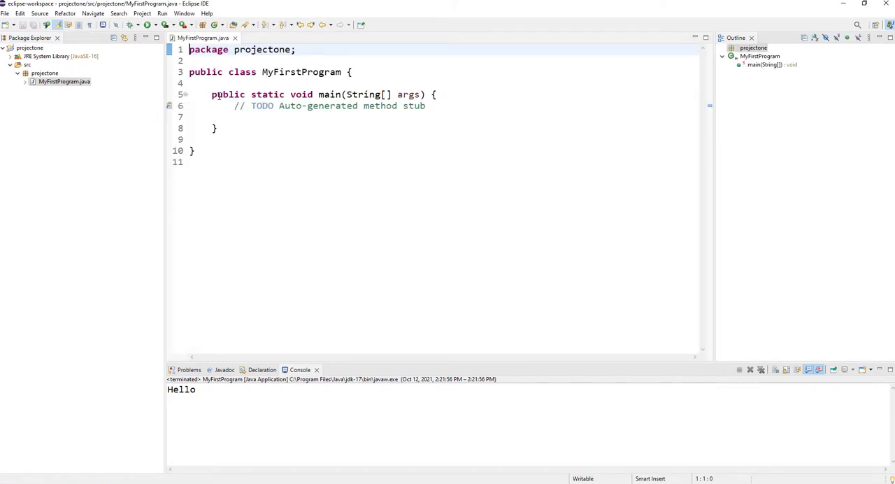
Delete the auto-generated TODO comment from the main method.
drag(230, 106, 431, 109)
key(Delete)
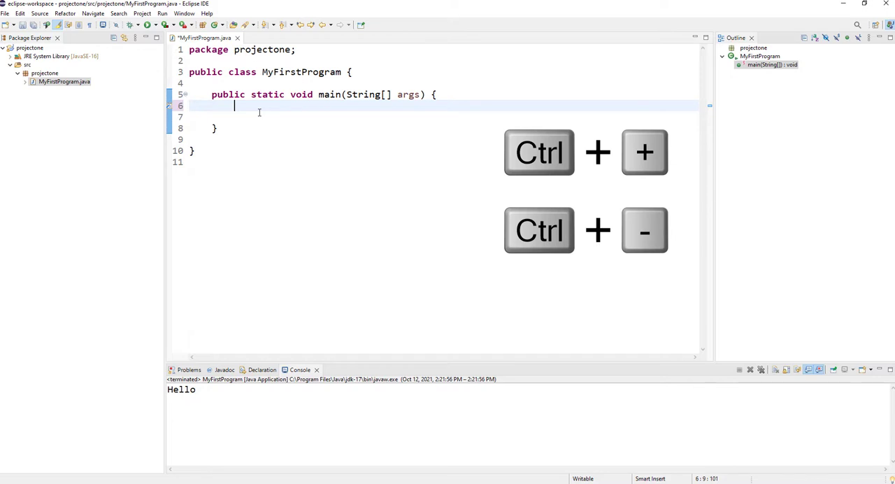
Try enlarging the editor text by two levels and shrink it back to its original size.
key(ctrl+plus)
key(ctrl+plus)
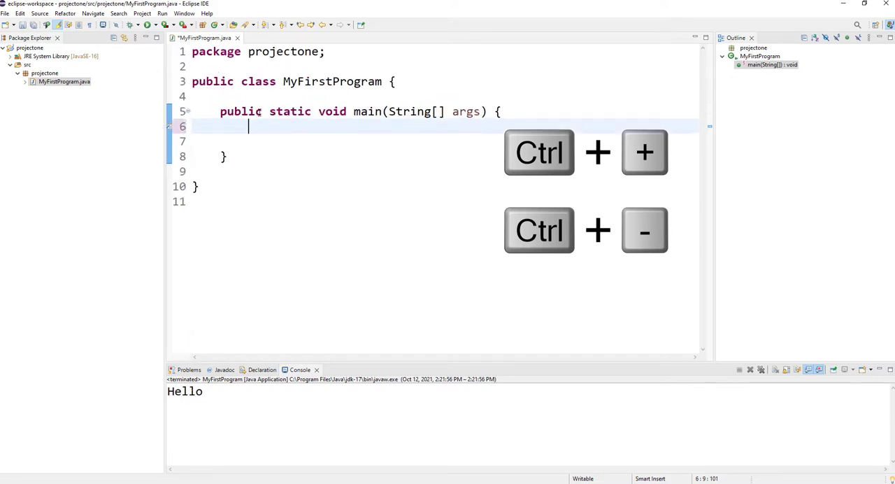
key(ctrl+minus)
key(ctrl+minus)
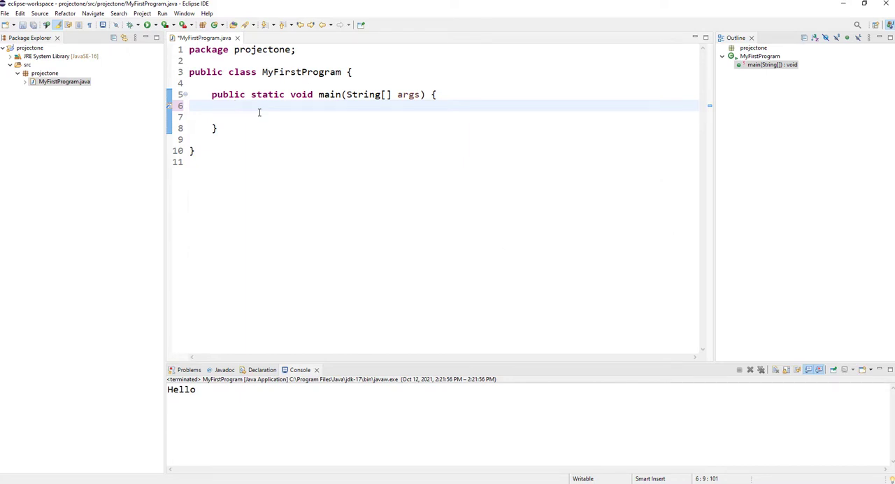
key(ctrl+minus)
key(ctrl+plus)
click(259, 112)
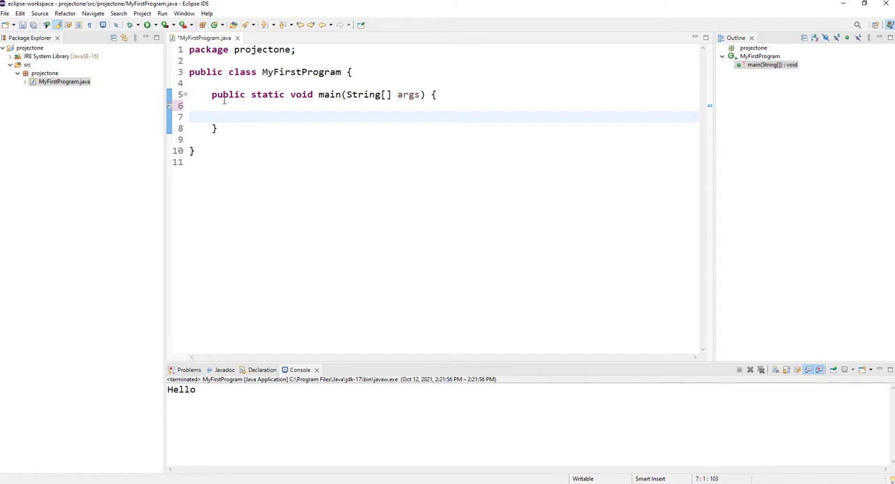
drag(212, 96, 214, 127)
click(329, 128)
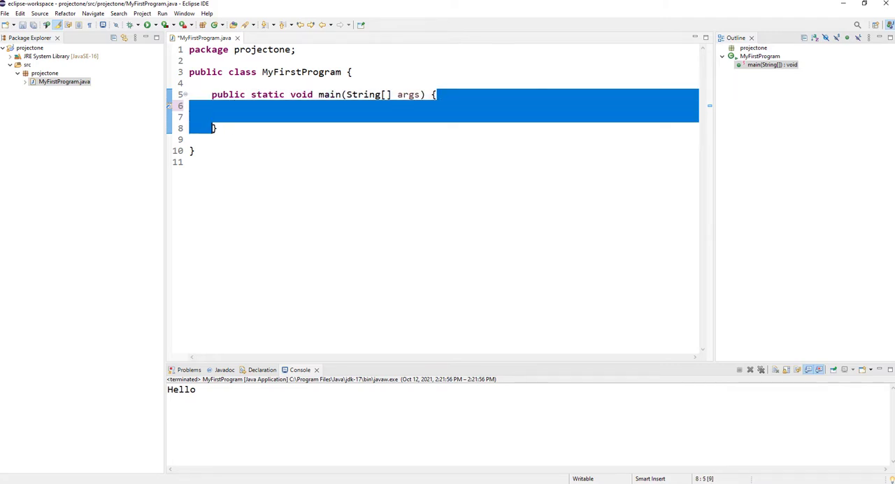
click(308, 100)
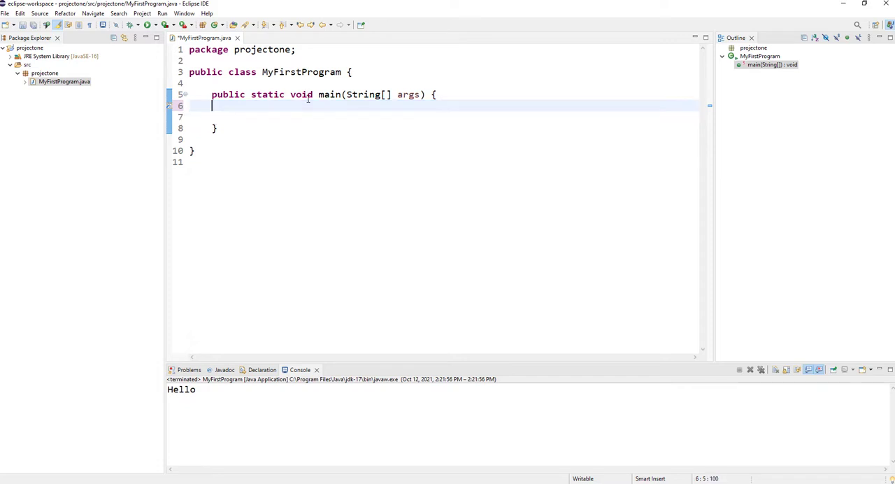
drag(320, 97, 424, 96)
Add the statement System.out.println("Hello Yoll Student"); on line 6 inside the main method.
click(246, 106)
text(System.)
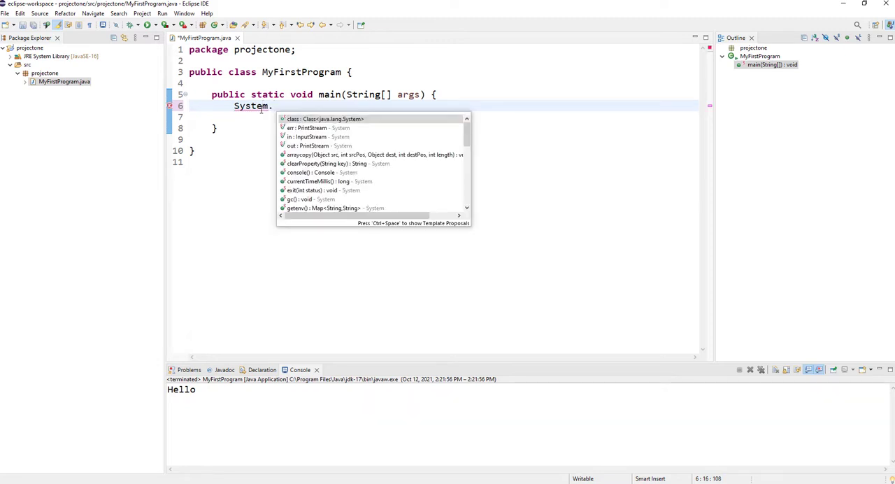
text(out.)
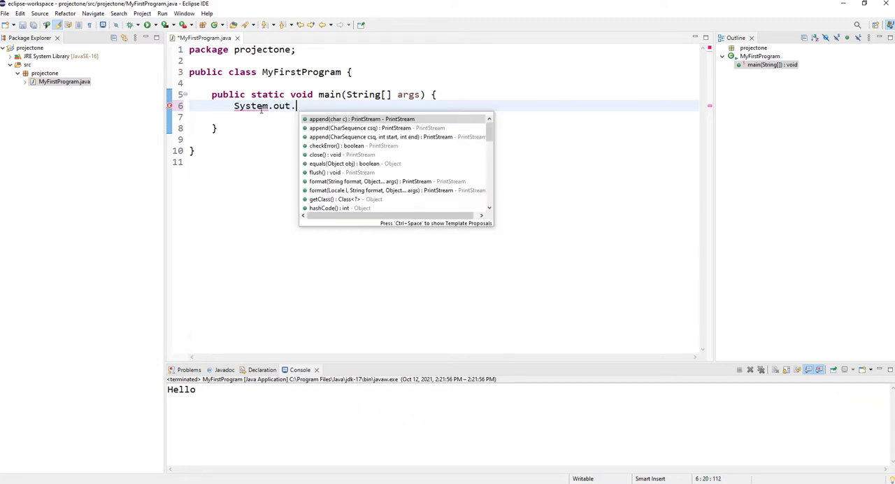
text(printl)
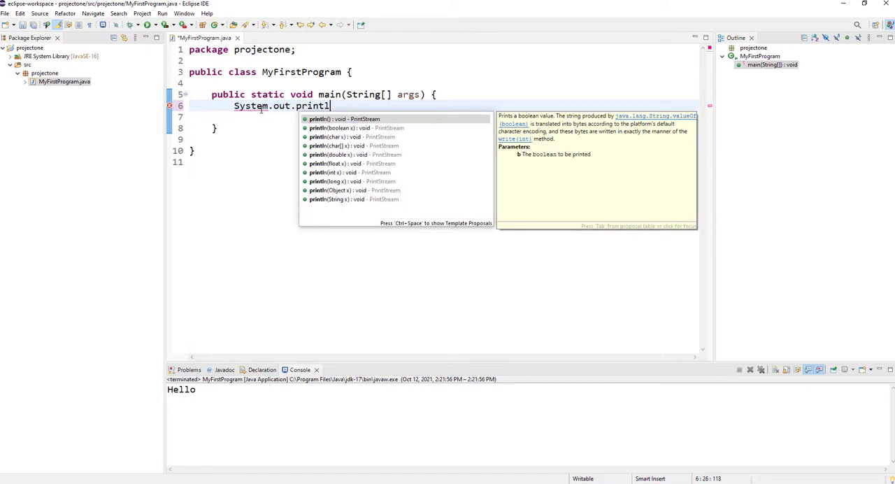
text(n())
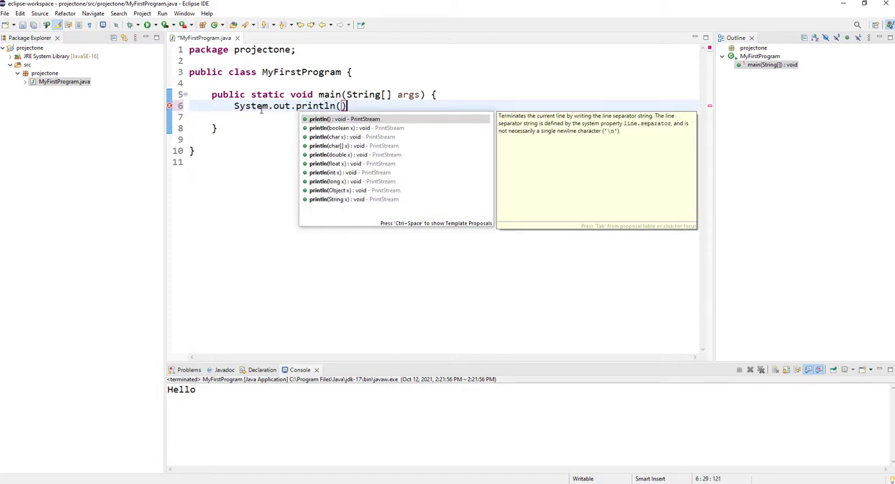
text(;)
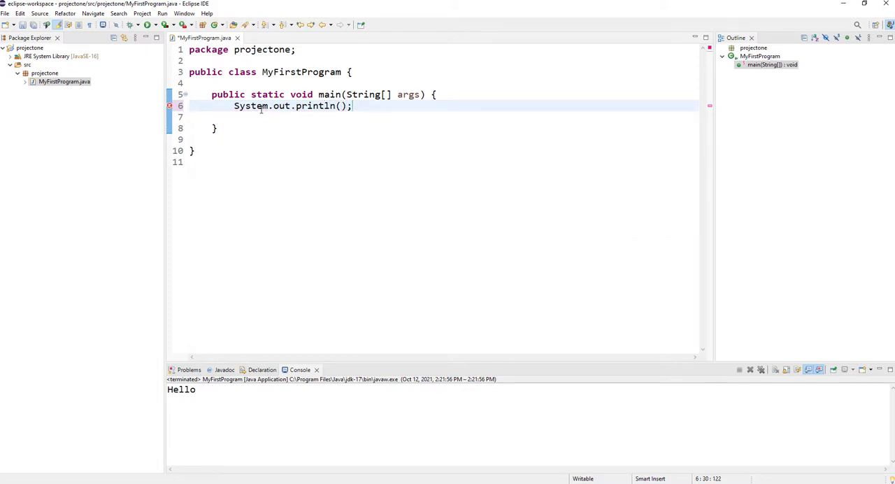
key(Left)
key(Left)
text("Hello Yoll St)
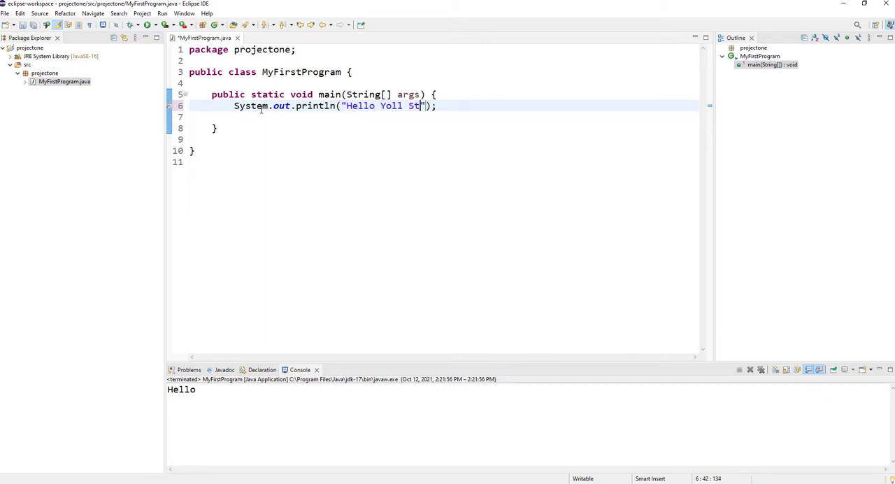
text(udent)
Save and run MyFirstProgram.java, and highlight the program's output in the console.
click(22, 25)
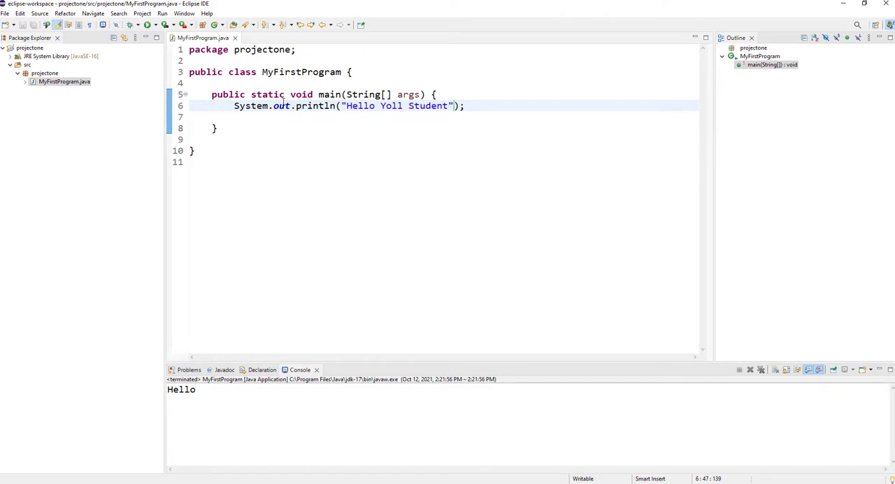
click(5, 14)
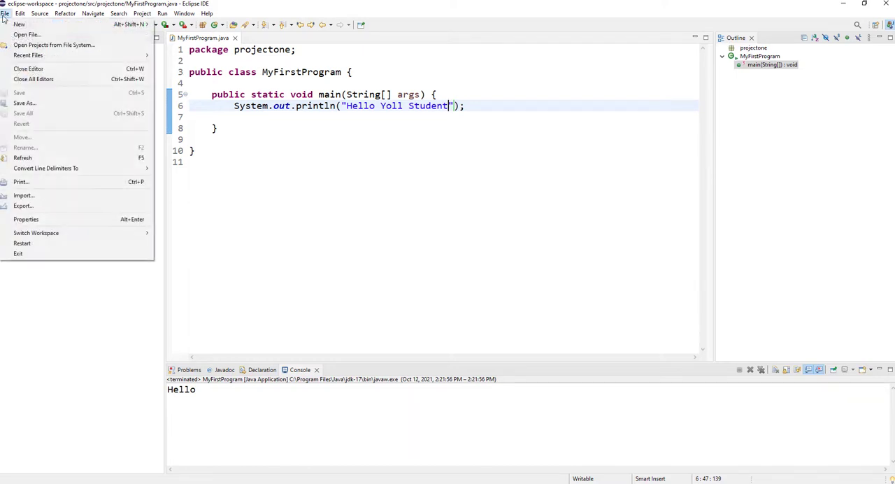
click(250, 93)
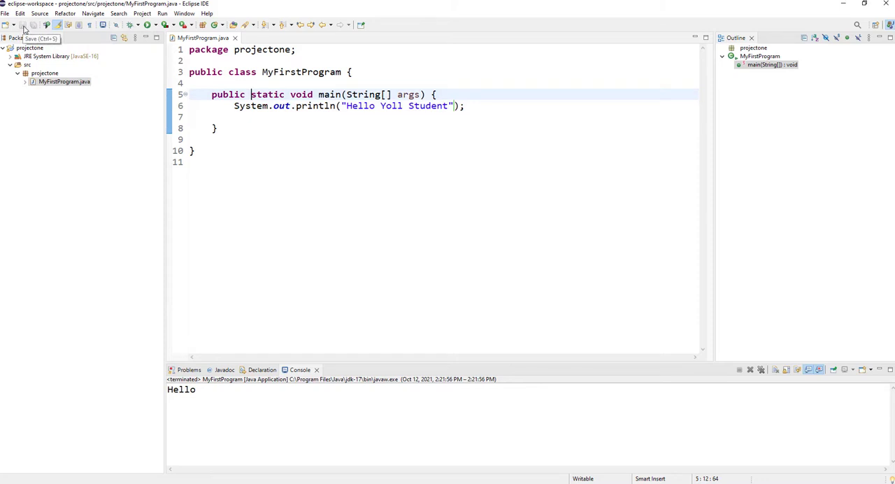
click(148, 26)
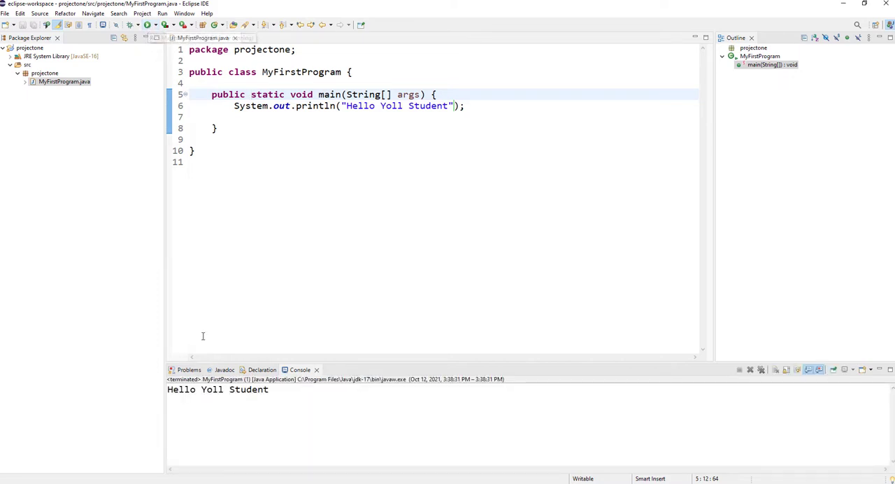
mouse_move(167, 389)
mouse_down()
mouse_move(271, 390)
mouse_move(168, 390)
mouse_up()
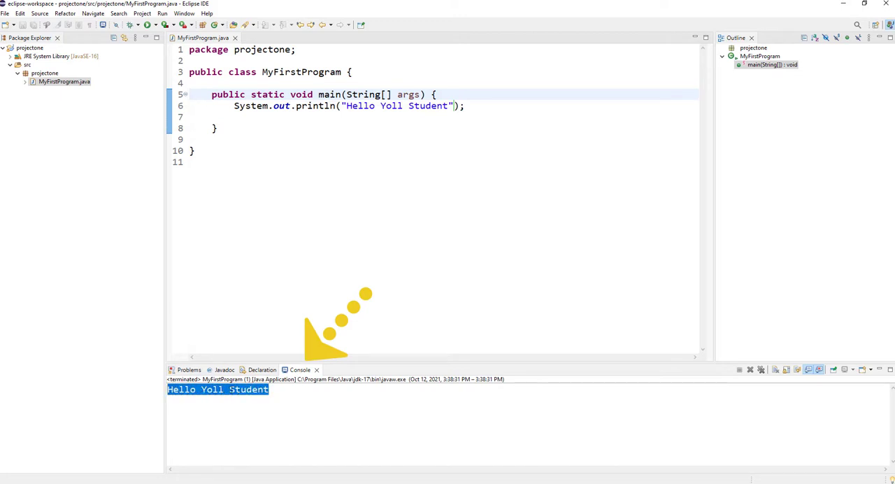